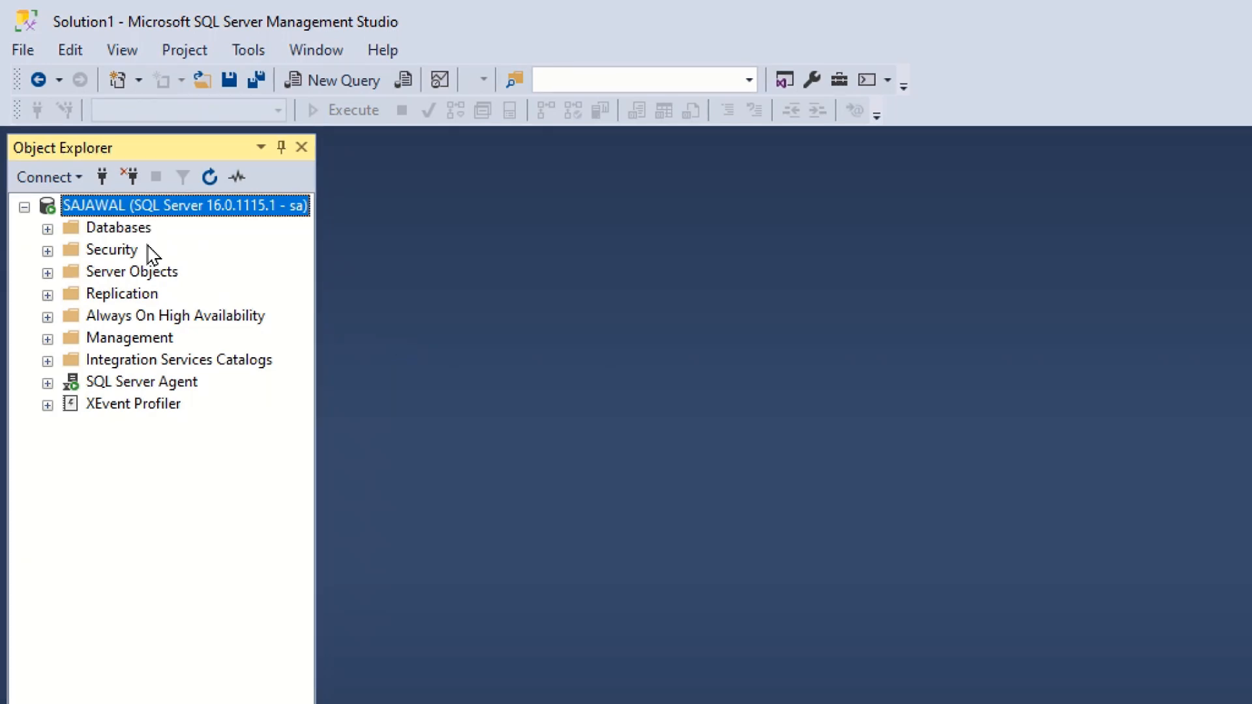
# Start the Maintenance Plan Wizard from Maintenance Plans under the server's Management folder and proceed to the plan properties
pyautogui.rightClick(122, 382)
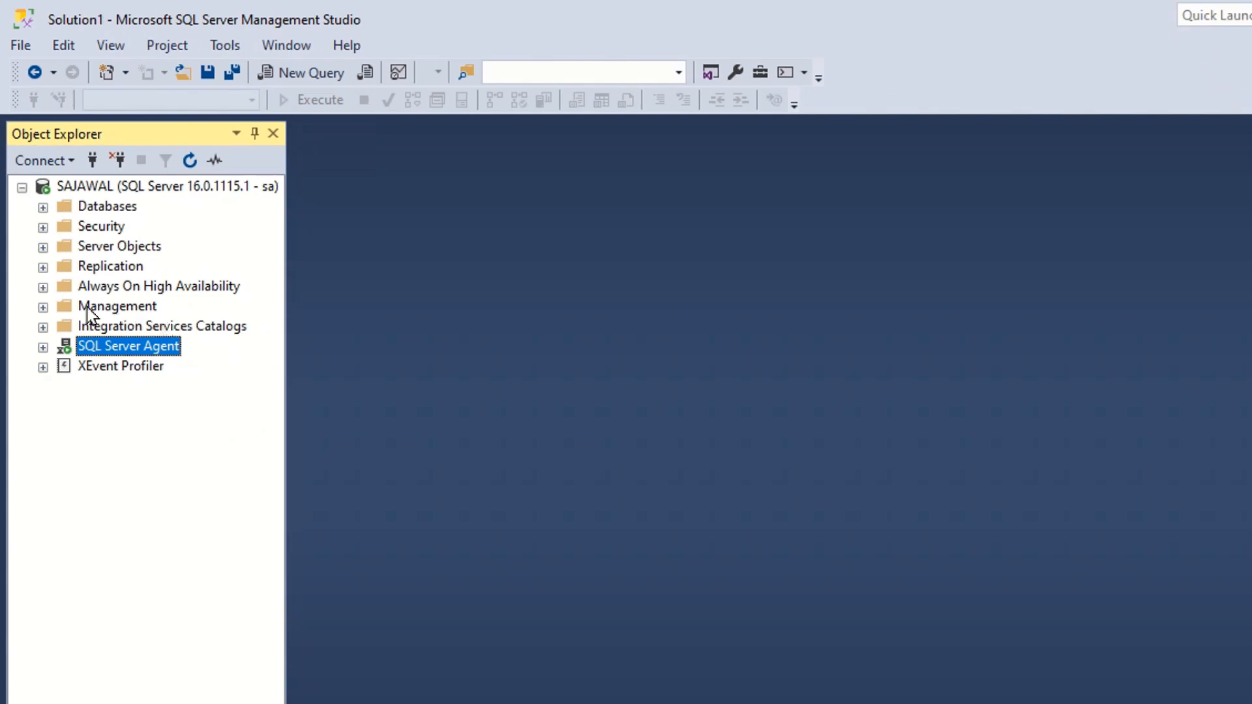
pyautogui.click(42, 307)
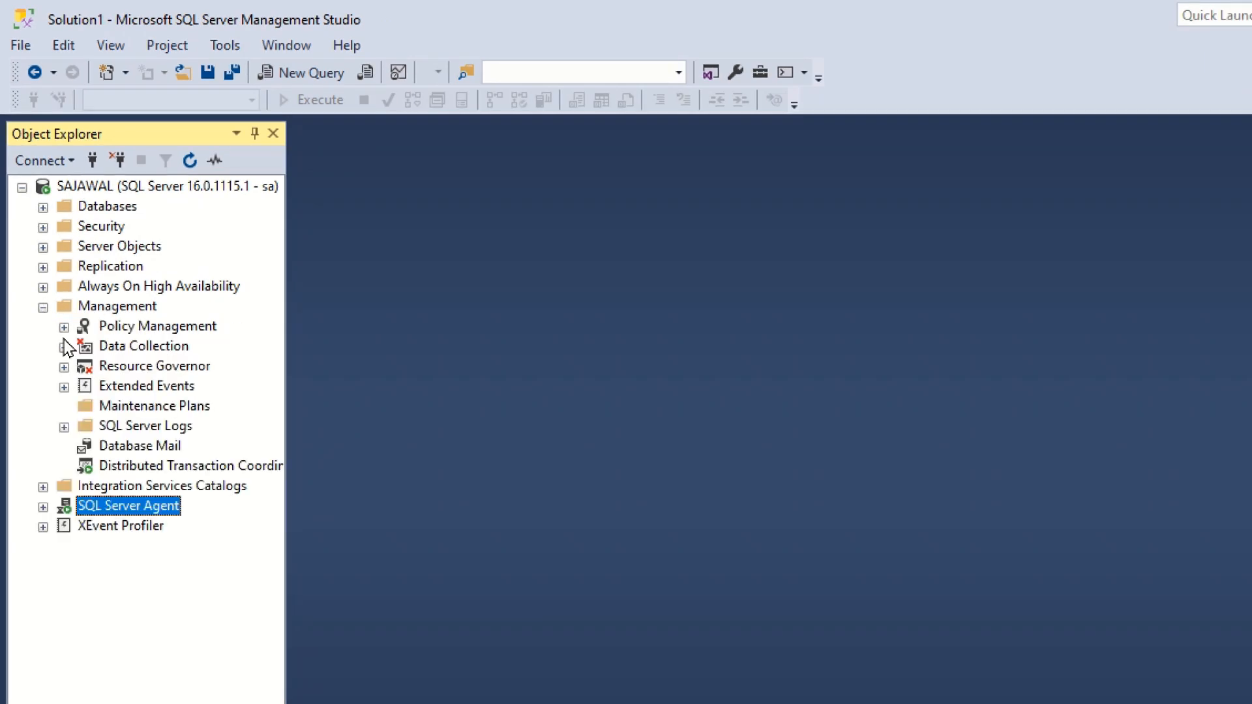
pyautogui.click(123, 412)
pyautogui.rightClick(124, 413)
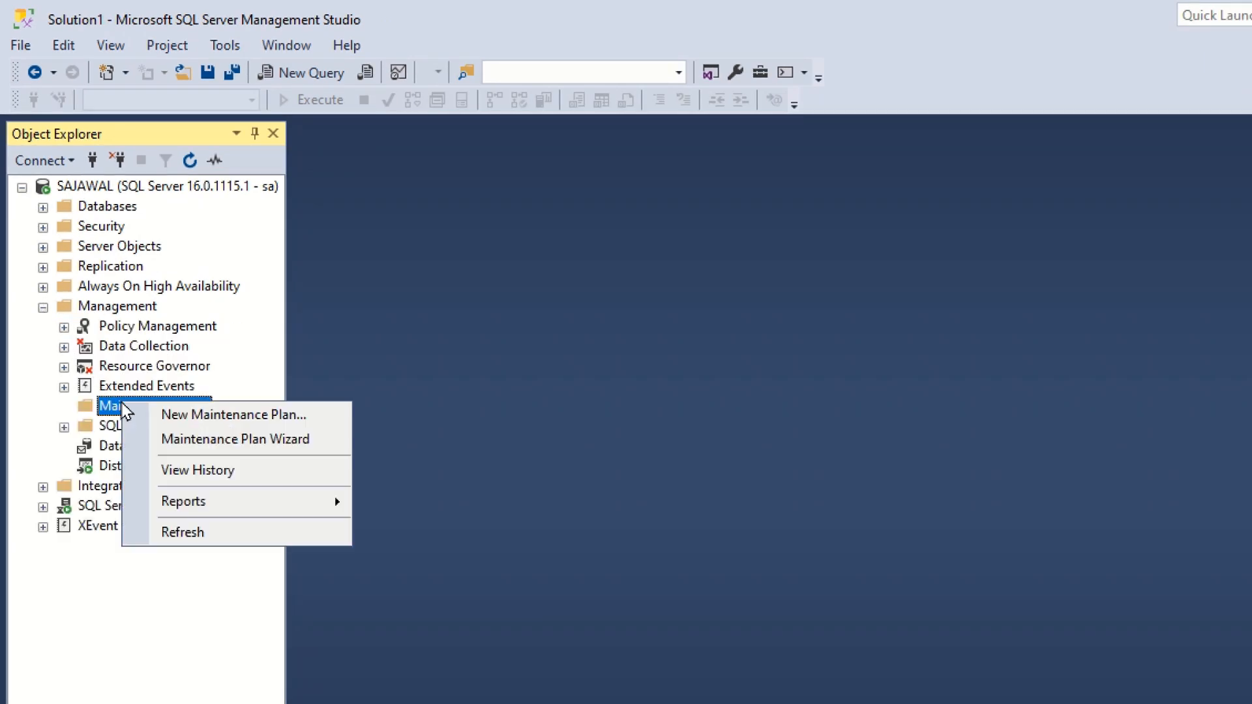
pyautogui.click(258, 441)
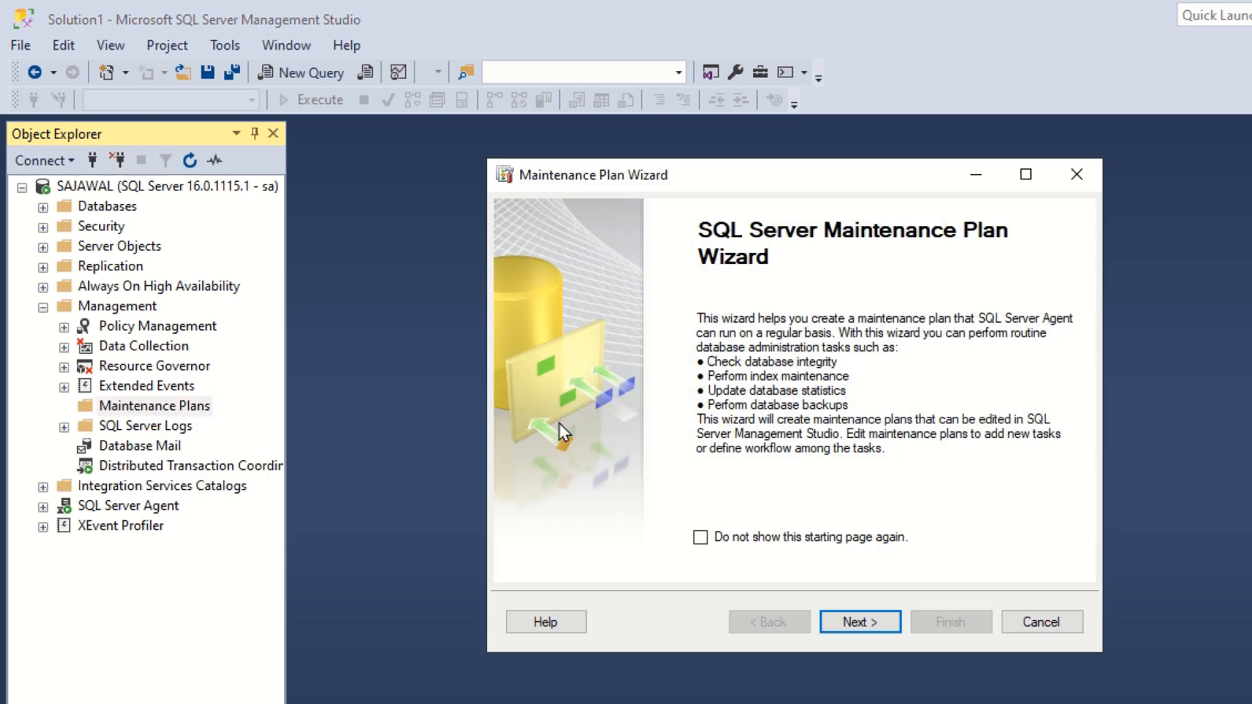
pyautogui.click(858, 623)
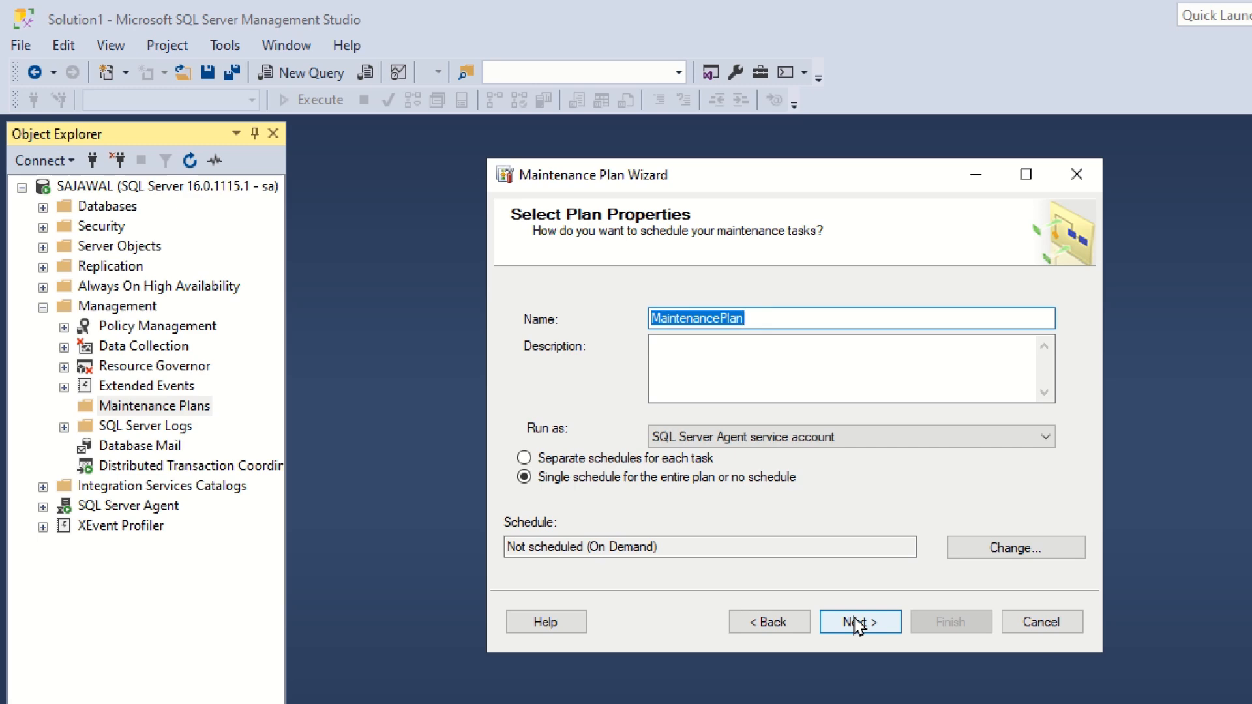
# Name and describe the plan as AutoBkp, run as SQL Server Agent service account, with a single schedule for the entire plan
pyautogui.press('BackSpace')
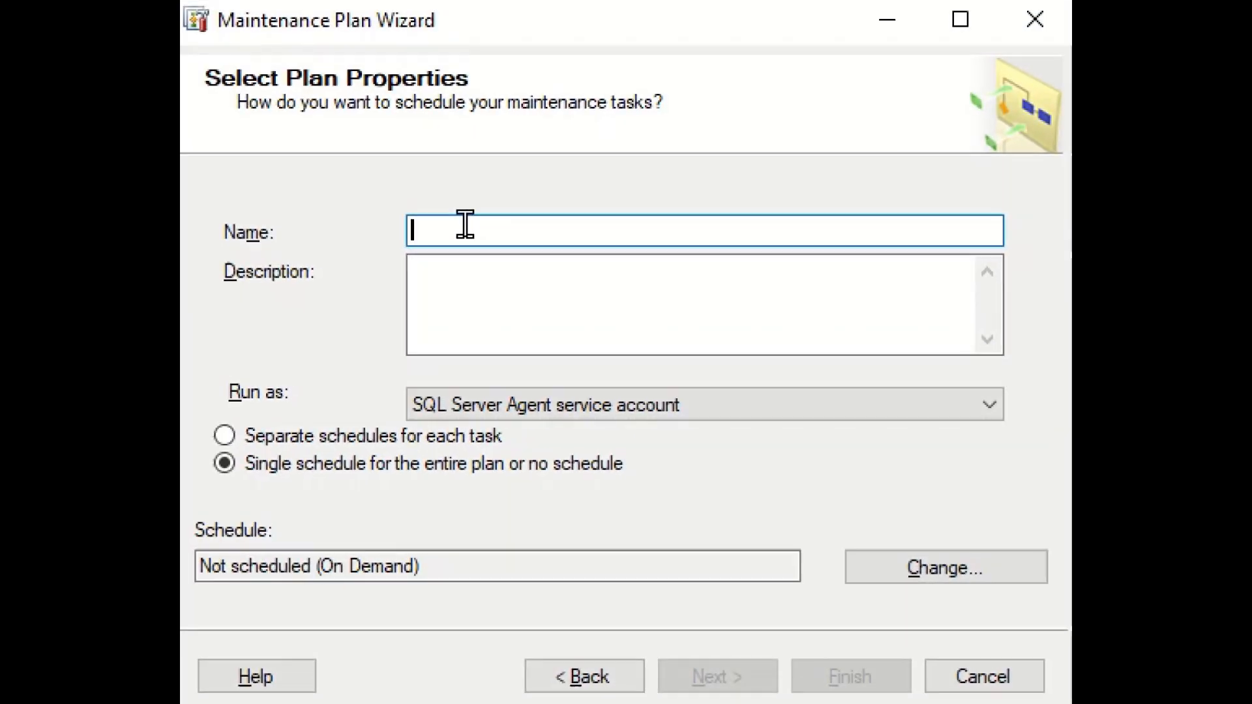
pyautogui.write('AutoBkp')
pyautogui.click(469, 270)
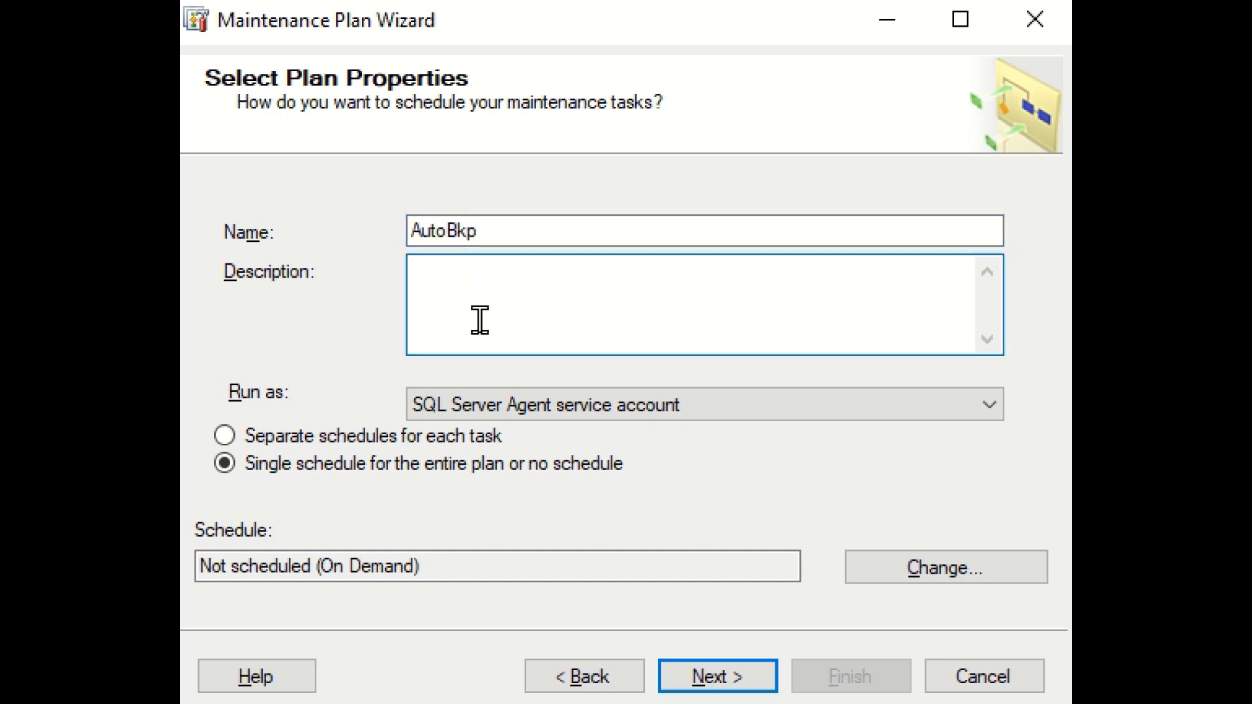
pyautogui.write('AutoBkp')
pyautogui.click(630, 405)
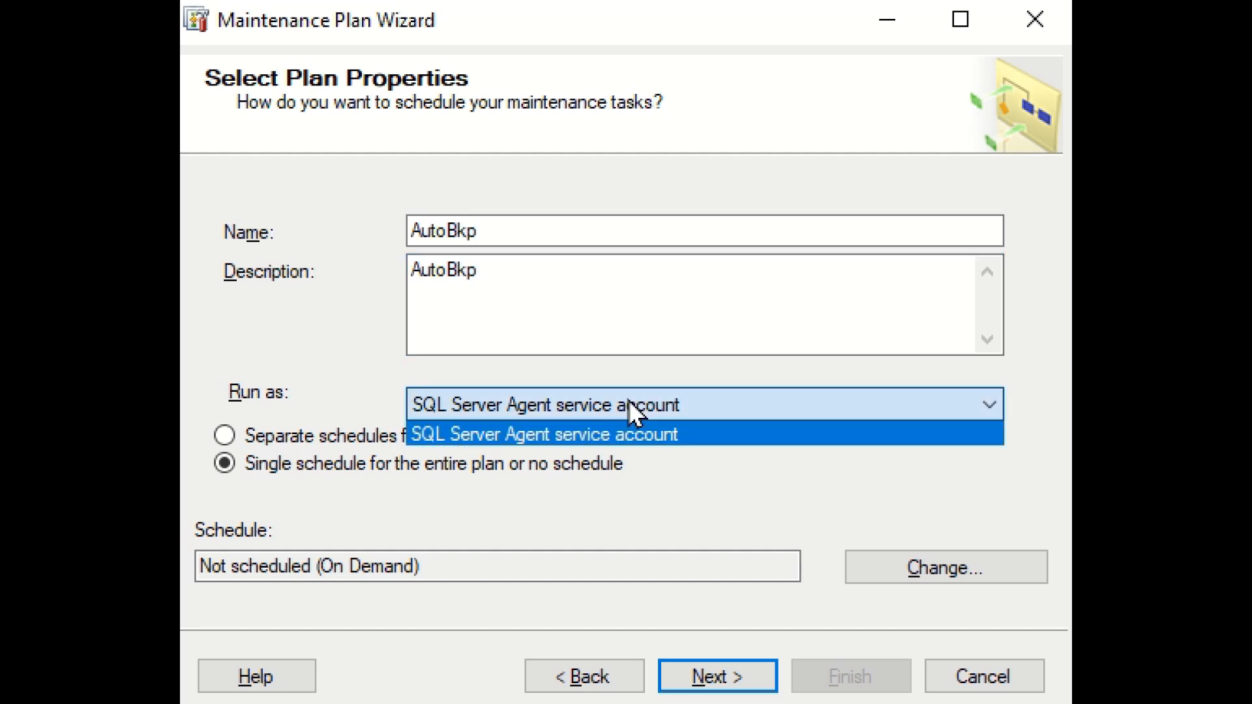
pyautogui.click(623, 432)
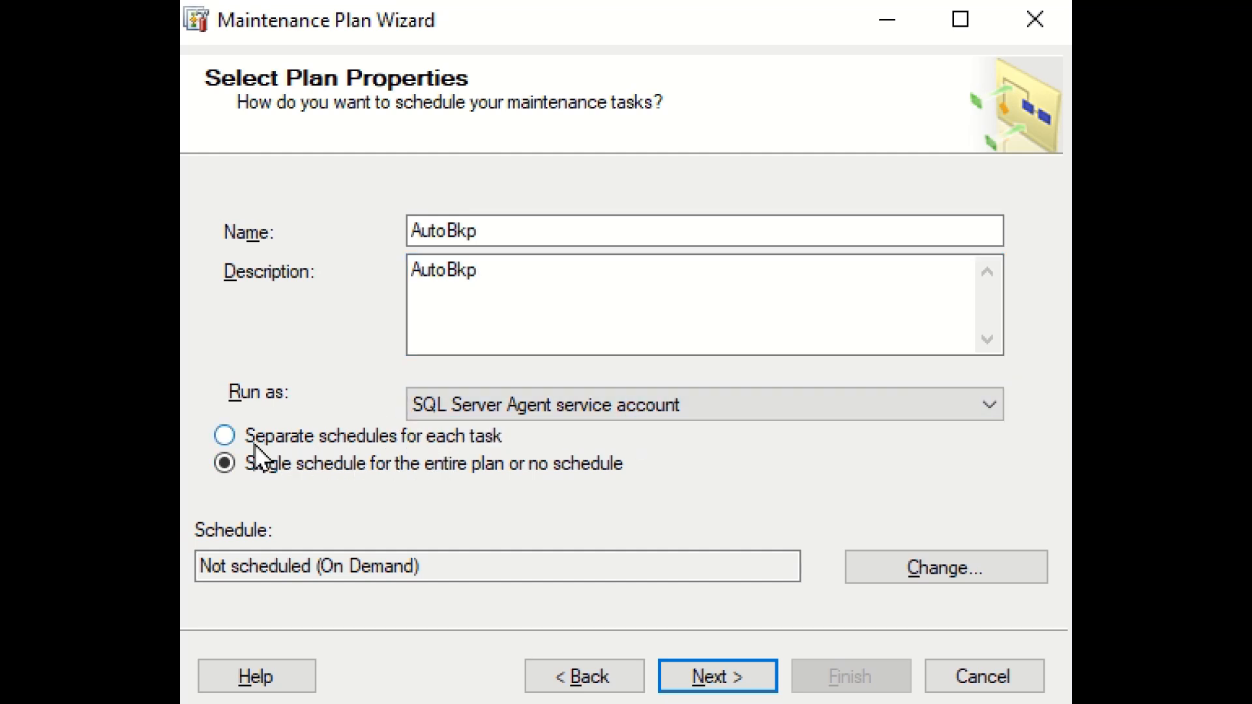
pyautogui.click(226, 437)
pyautogui.click(229, 466)
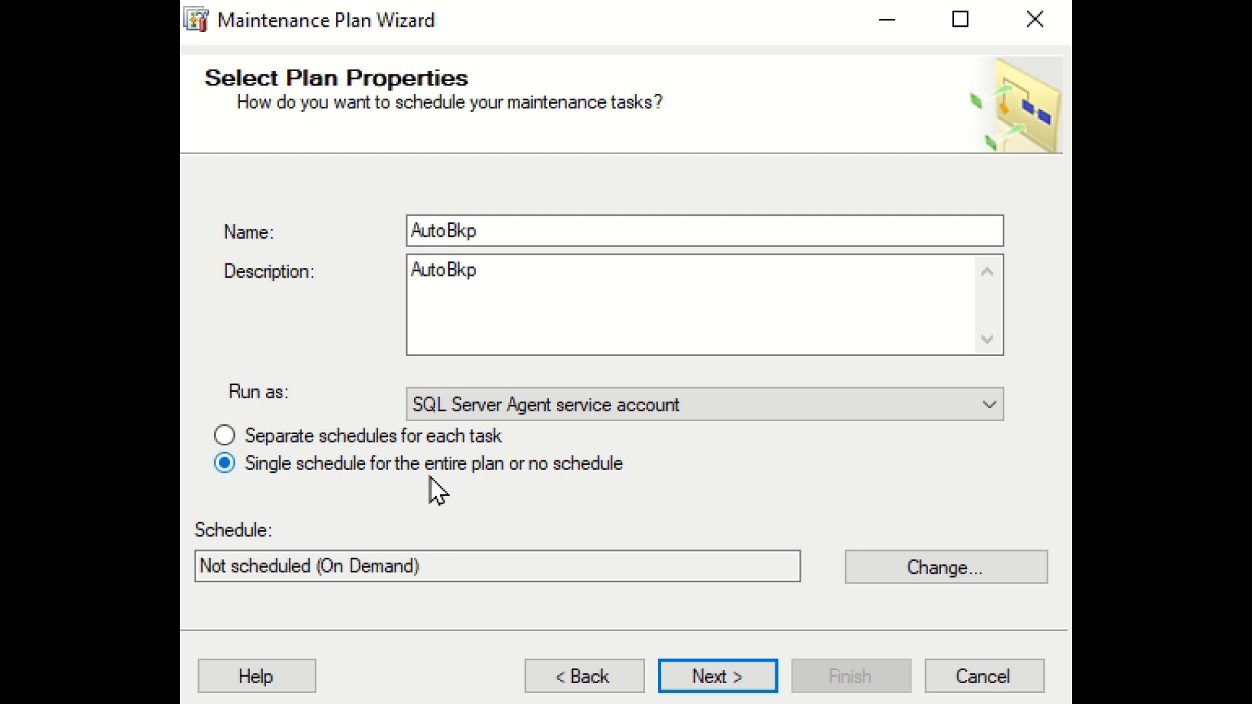
# Schedule the plan as an enabled one-time job on 01-Jun-24 at 2:30:51 PM and continue to the maintenance tasks
pyautogui.click(909, 562)
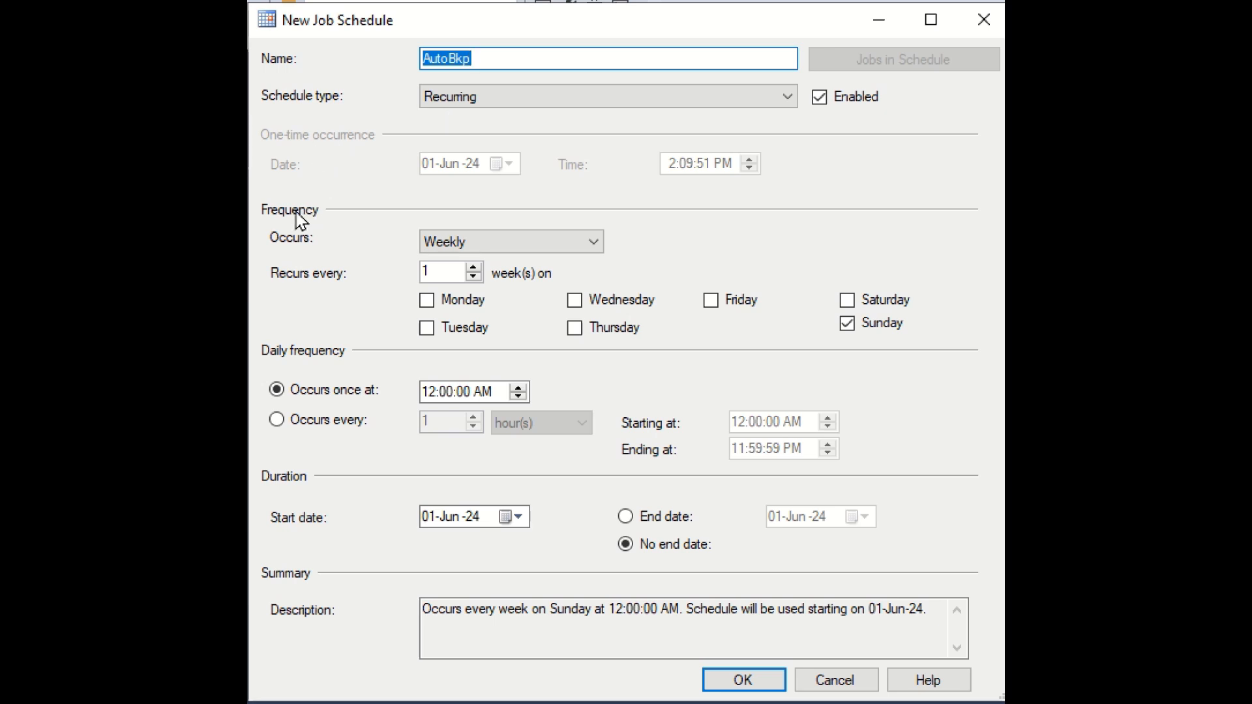
pyautogui.click(440, 248)
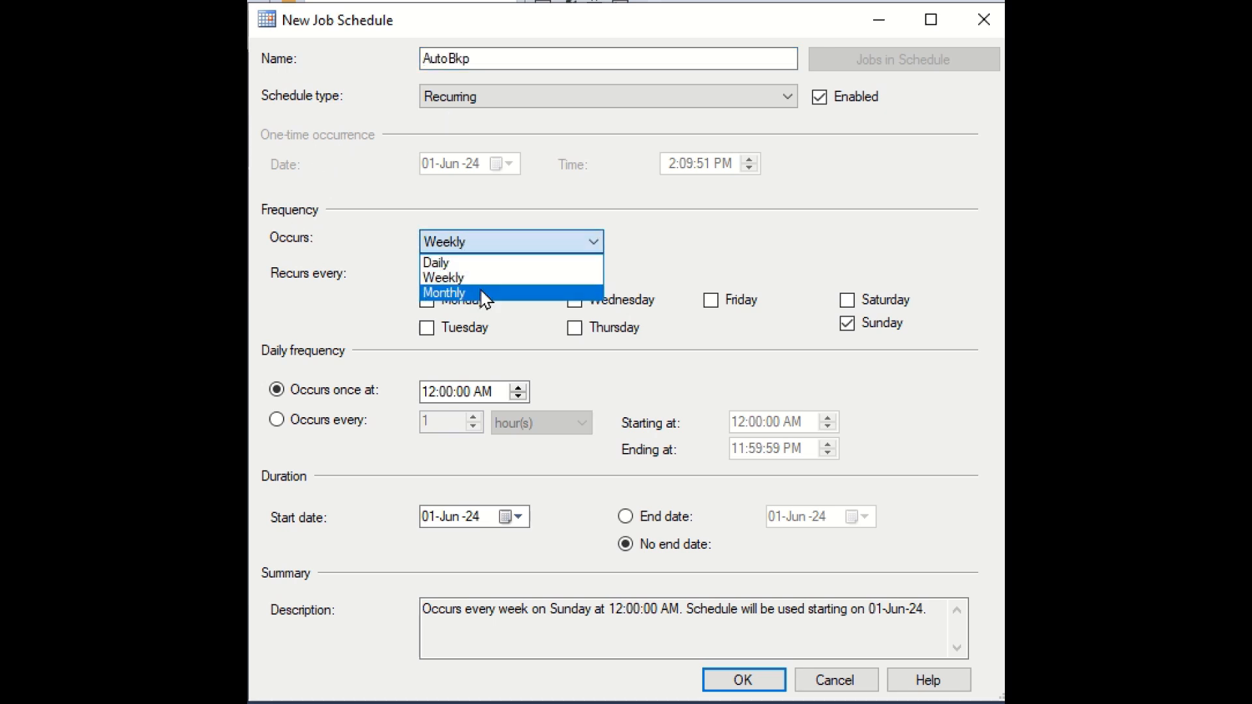
pyautogui.click(355, 303)
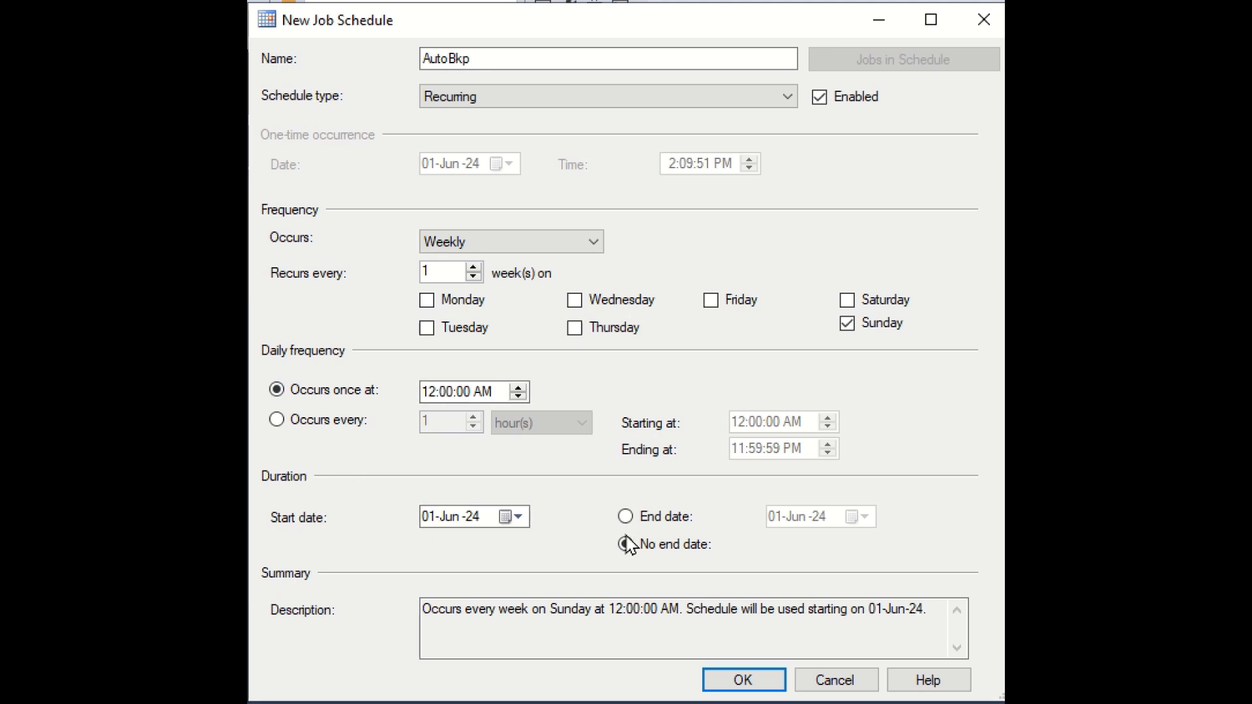
pyautogui.click(628, 99)
pyautogui.click(507, 164)
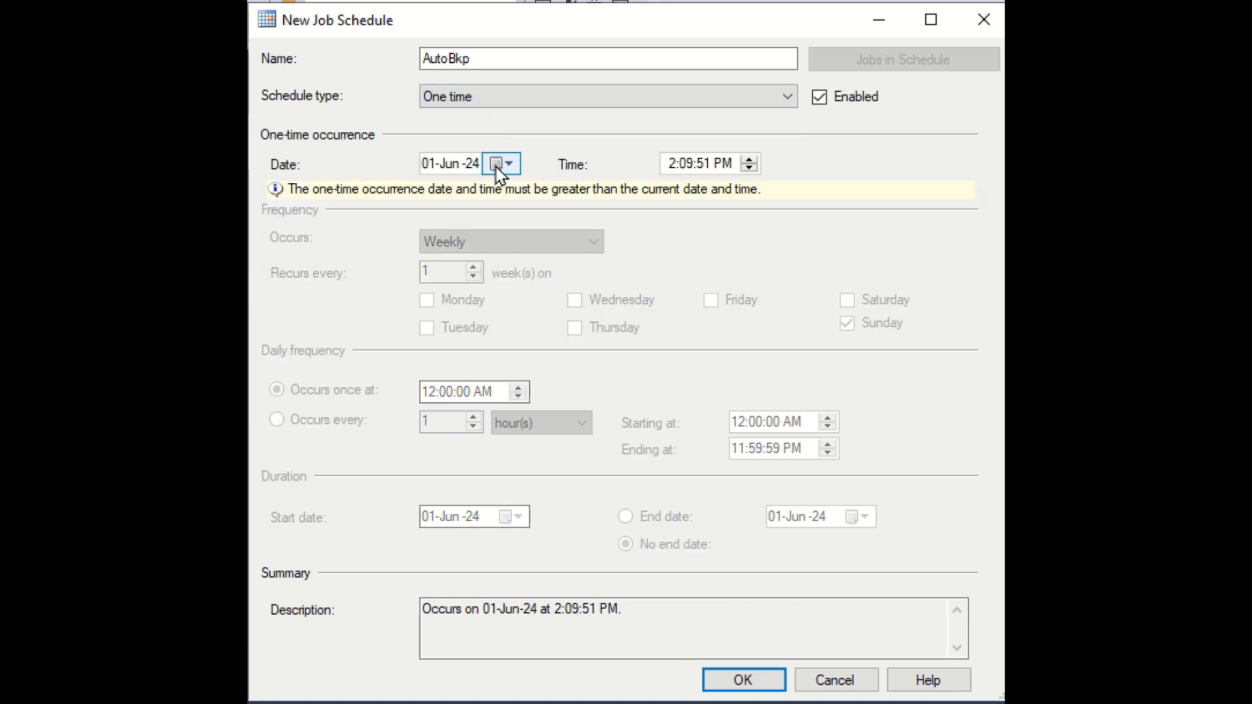
pyautogui.click(820, 101)
pyautogui.click(740, 684)
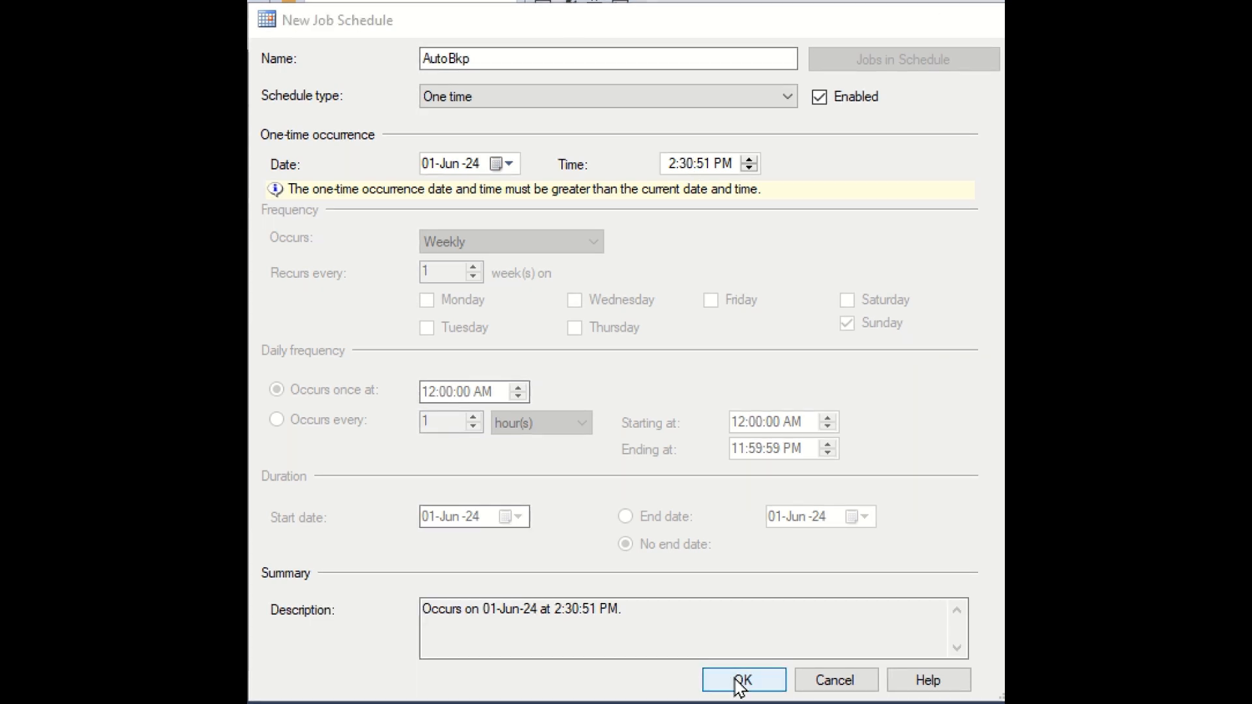
pyautogui.click(702, 664)
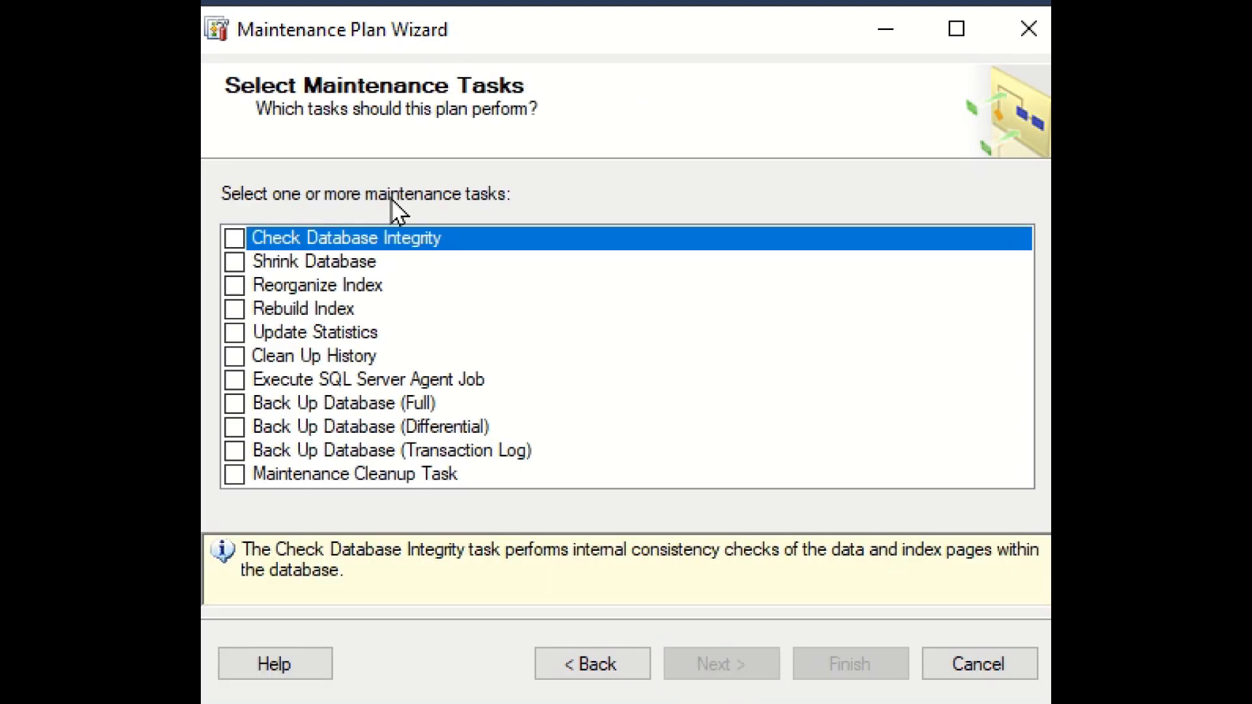
# Select only Back Up Database (Full) as the maintenance task and accept the task order
pyautogui.click(237, 403)
pyautogui.click(235, 404)
pyautogui.click(234, 380)
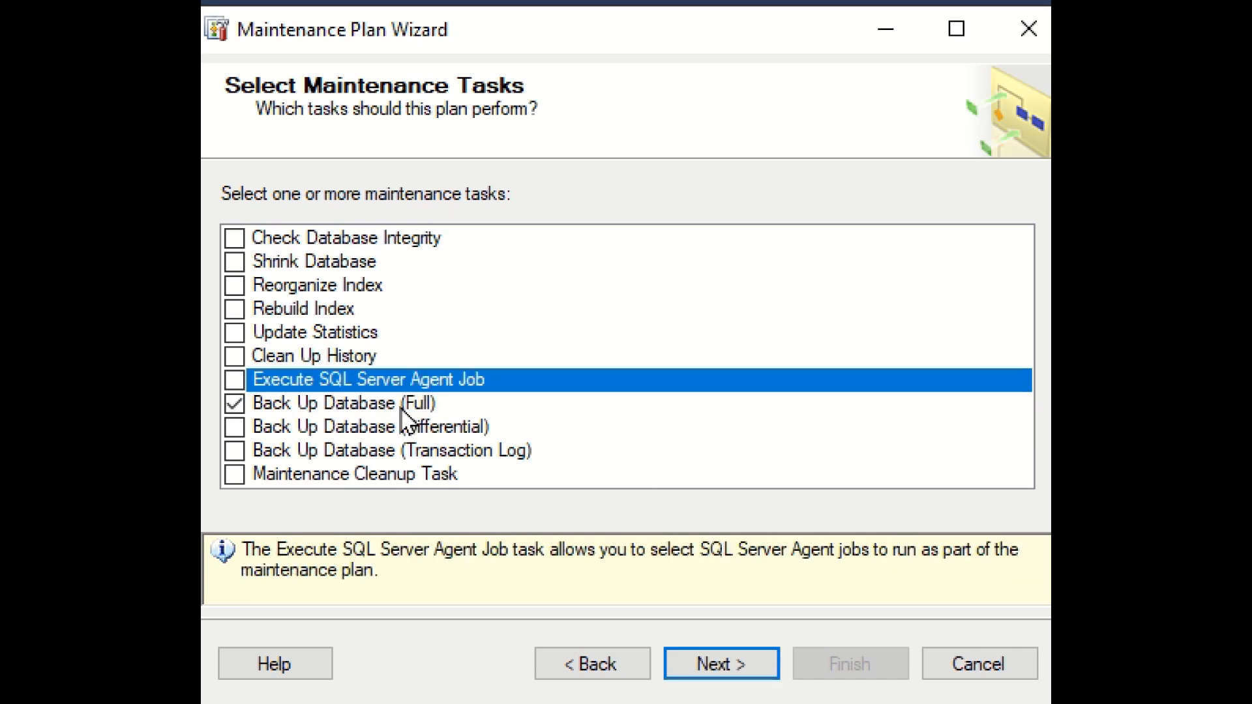
pyautogui.click(699, 666)
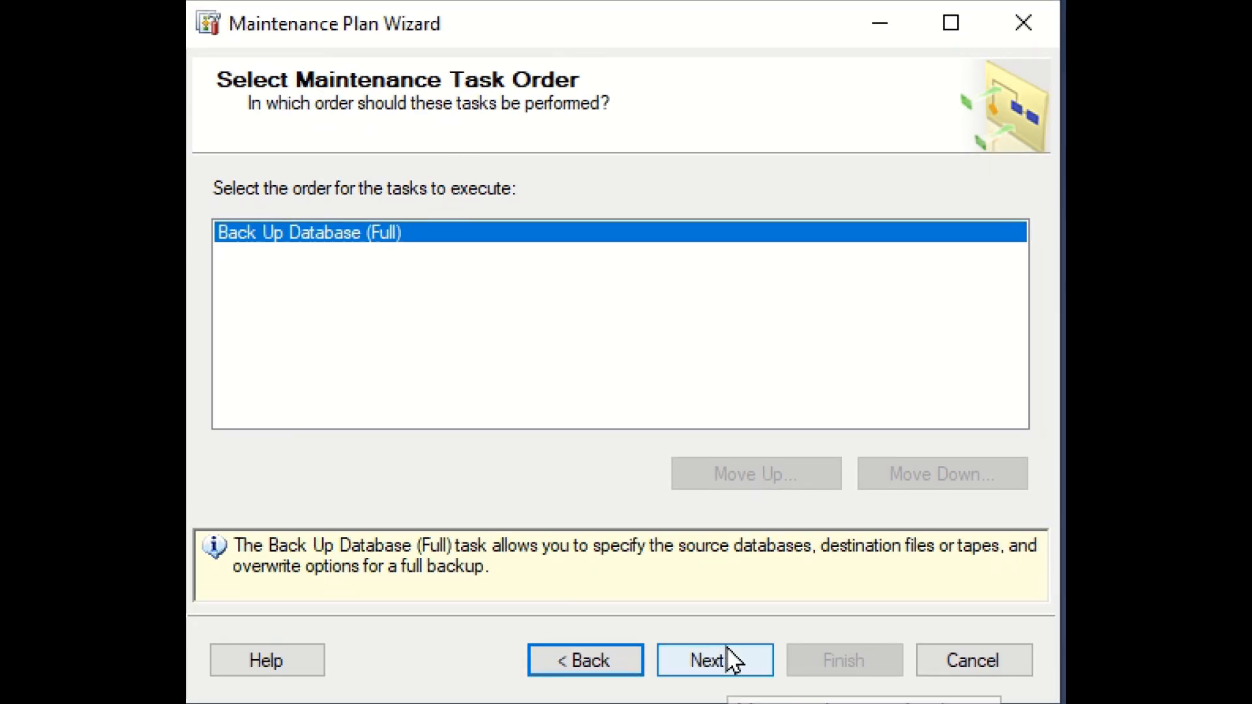
pyautogui.click(745, 647)
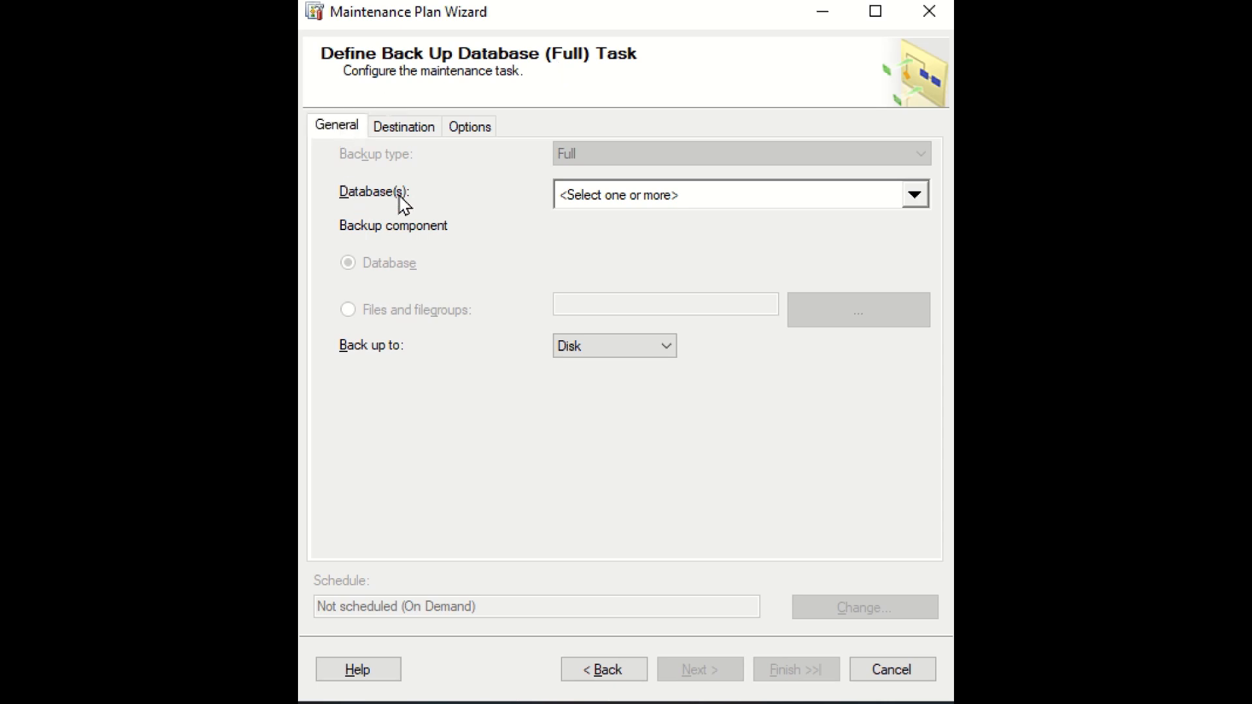
# Choose the DemoDB database for the full backup task and set it to back up to Disk
pyautogui.click(915, 197)
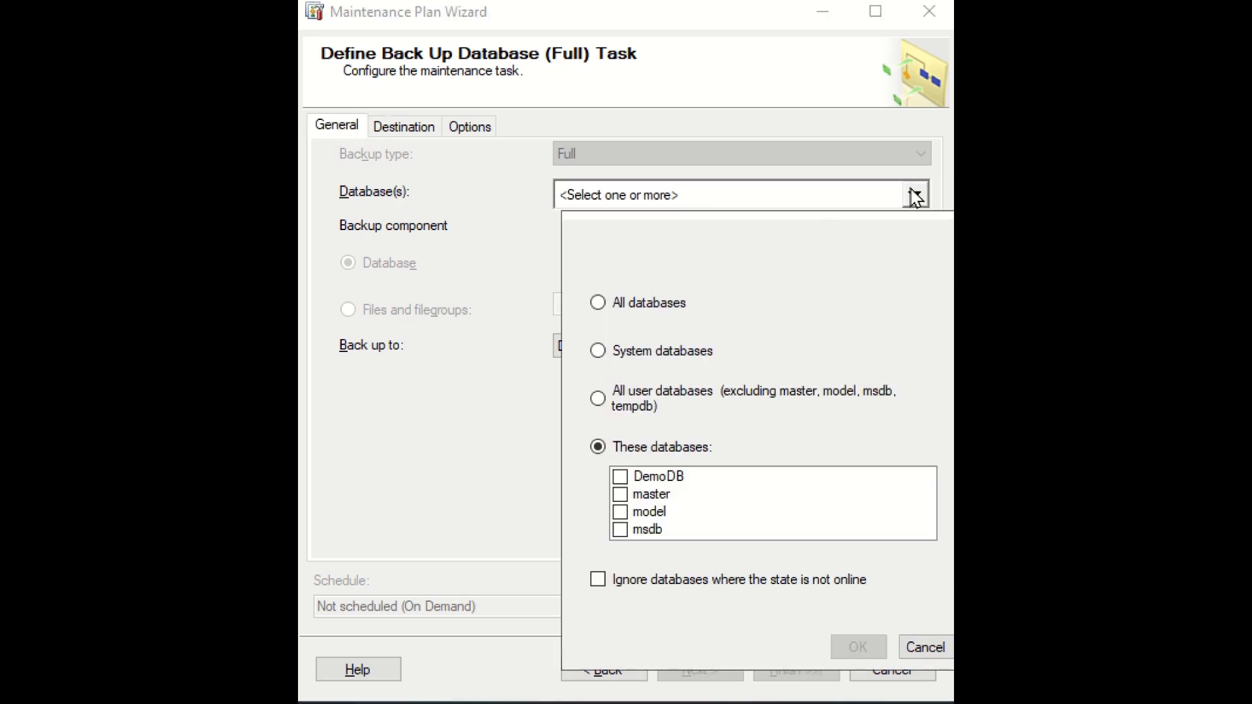
pyautogui.click(621, 477)
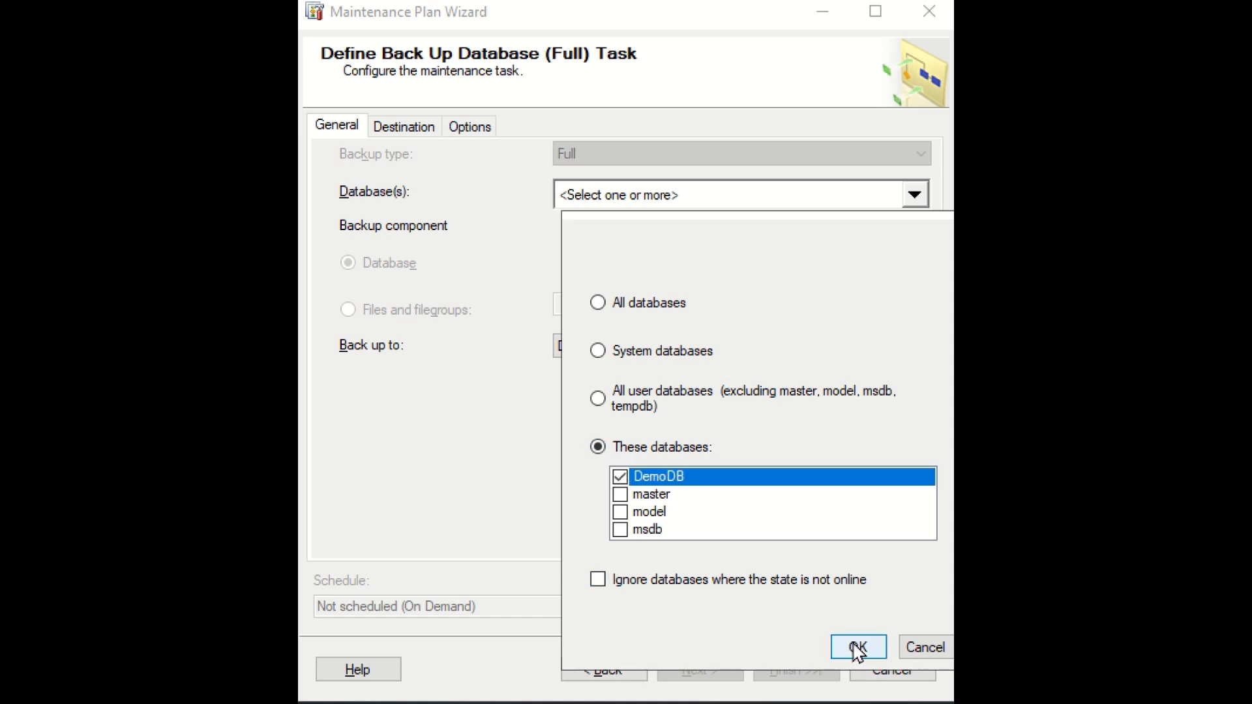
pyautogui.click(858, 647)
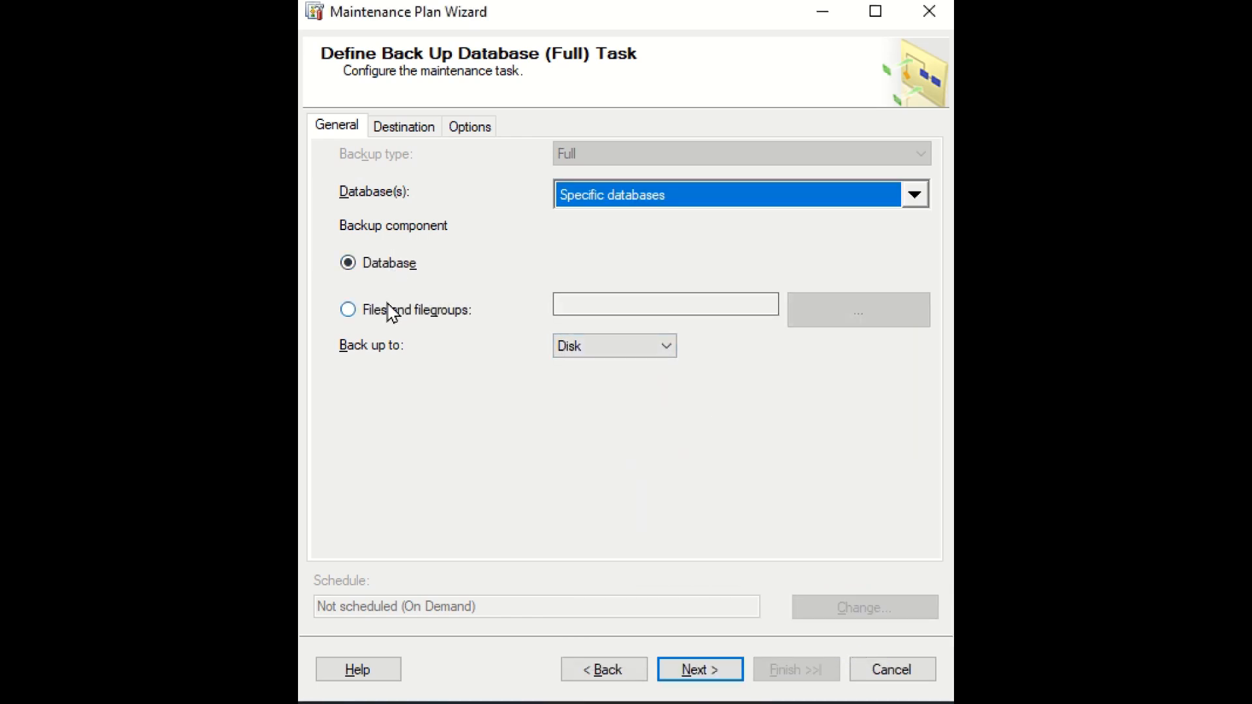
pyautogui.click(640, 348)
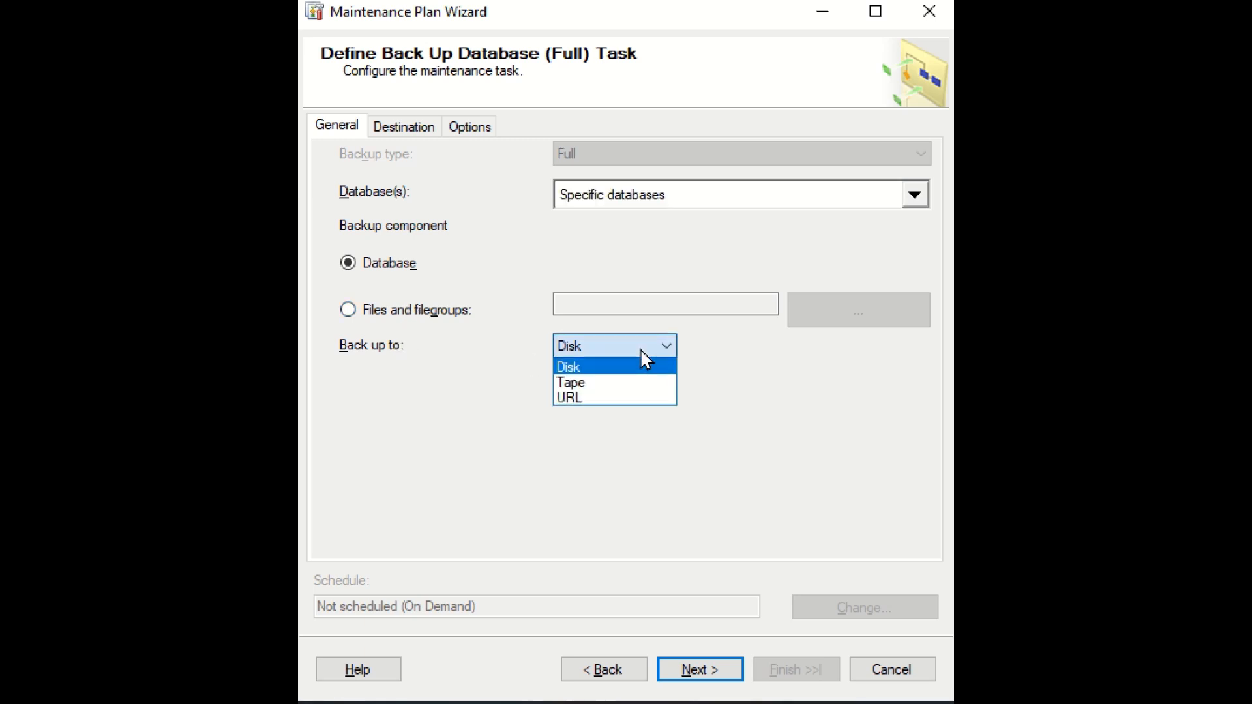
pyautogui.click(633, 369)
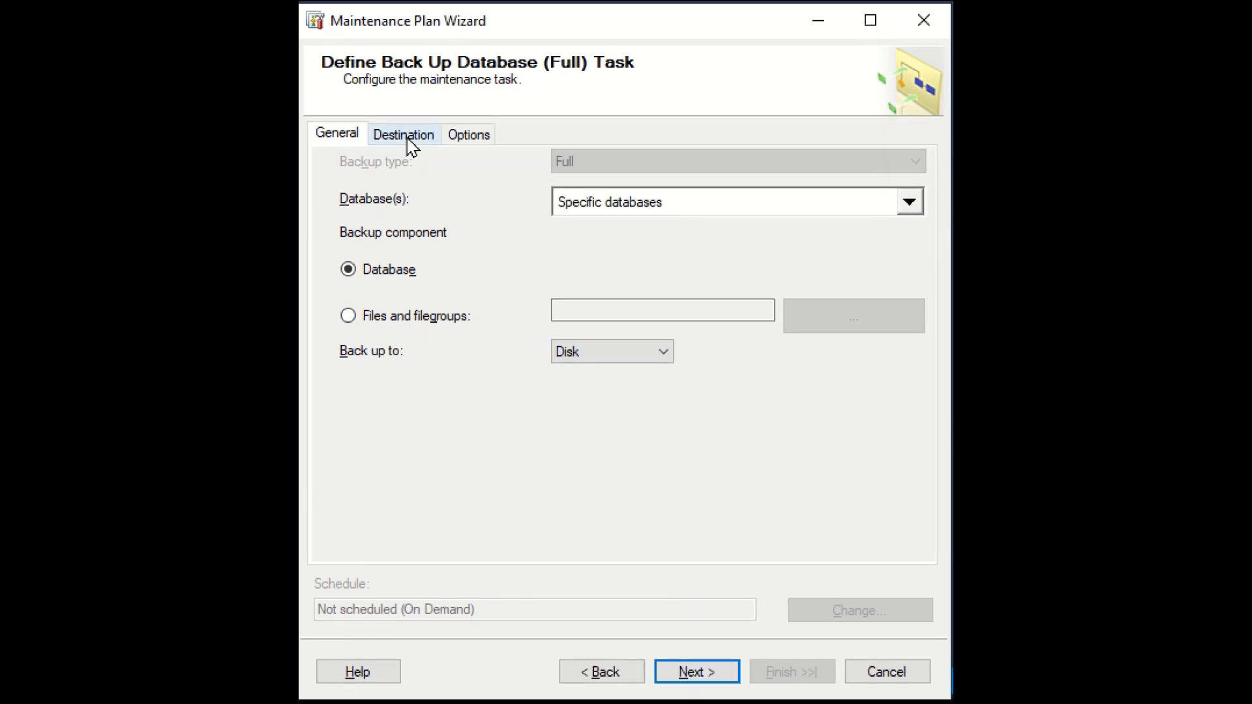
# Keep the default backup destination, use the default server setting for compression, and leave backup encryption off
pyautogui.click(409, 137)
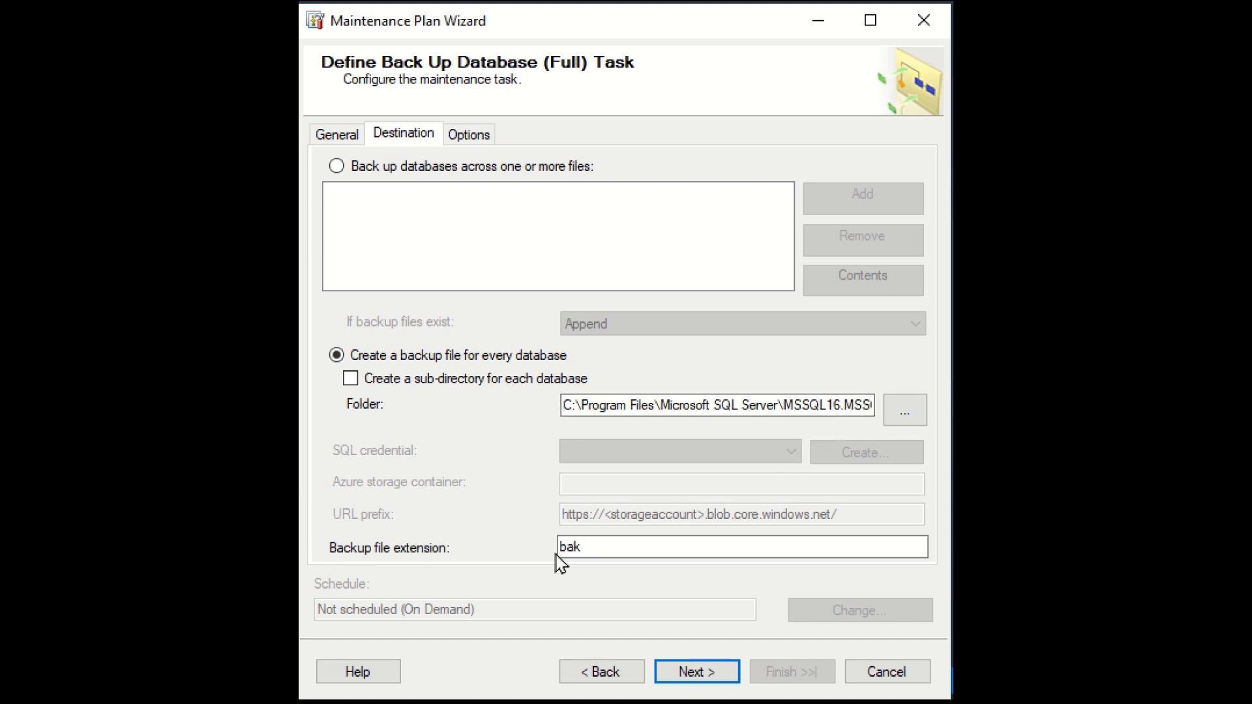
pyautogui.click(478, 136)
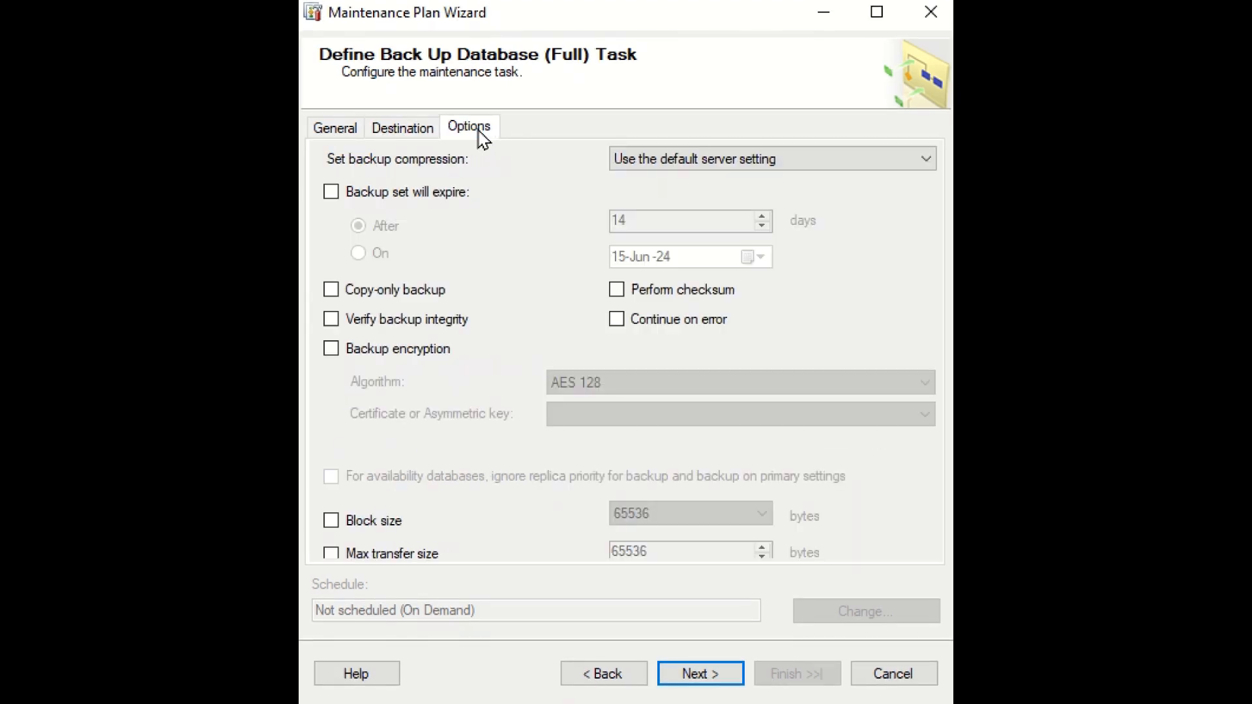
pyautogui.click(674, 163)
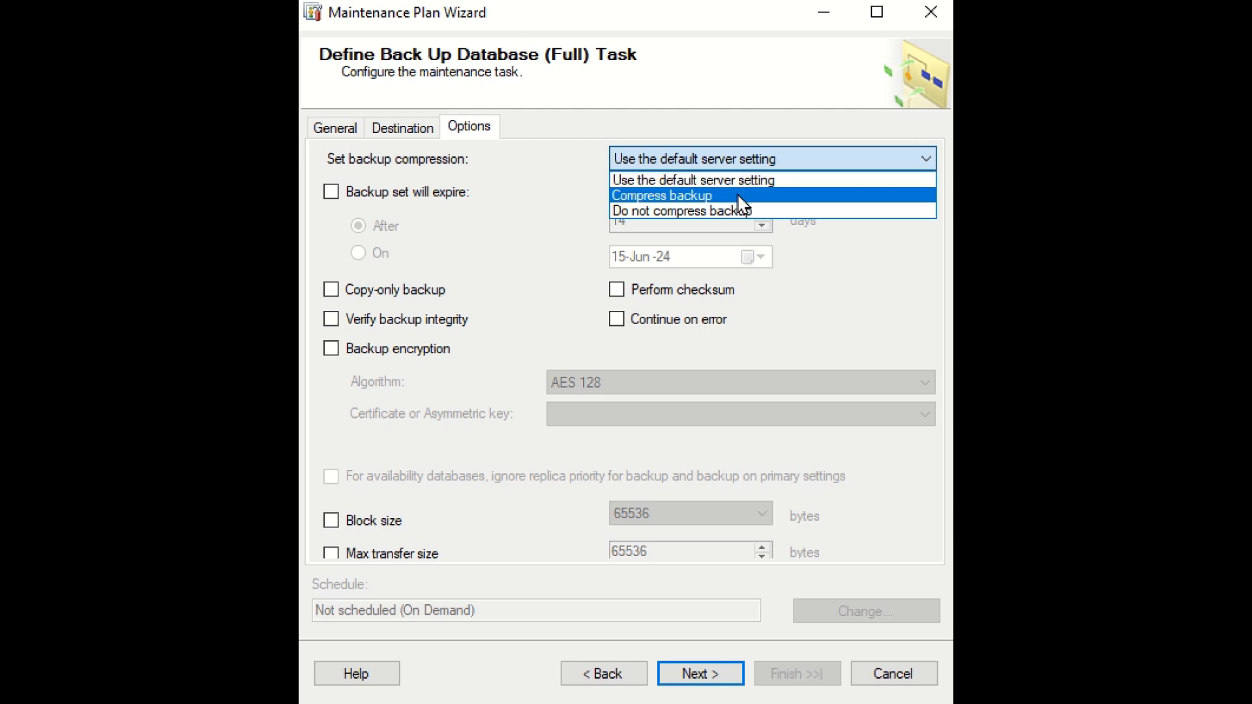
pyautogui.click(748, 181)
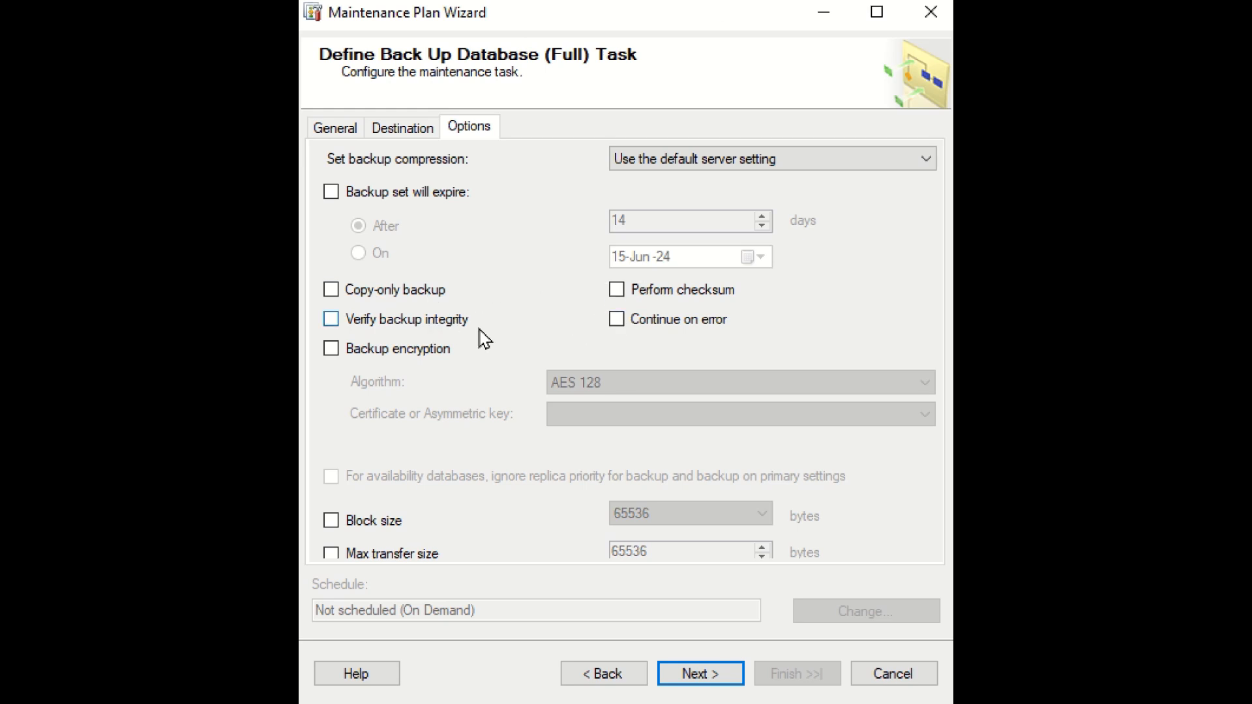
pyautogui.click(332, 352)
pyautogui.click(332, 350)
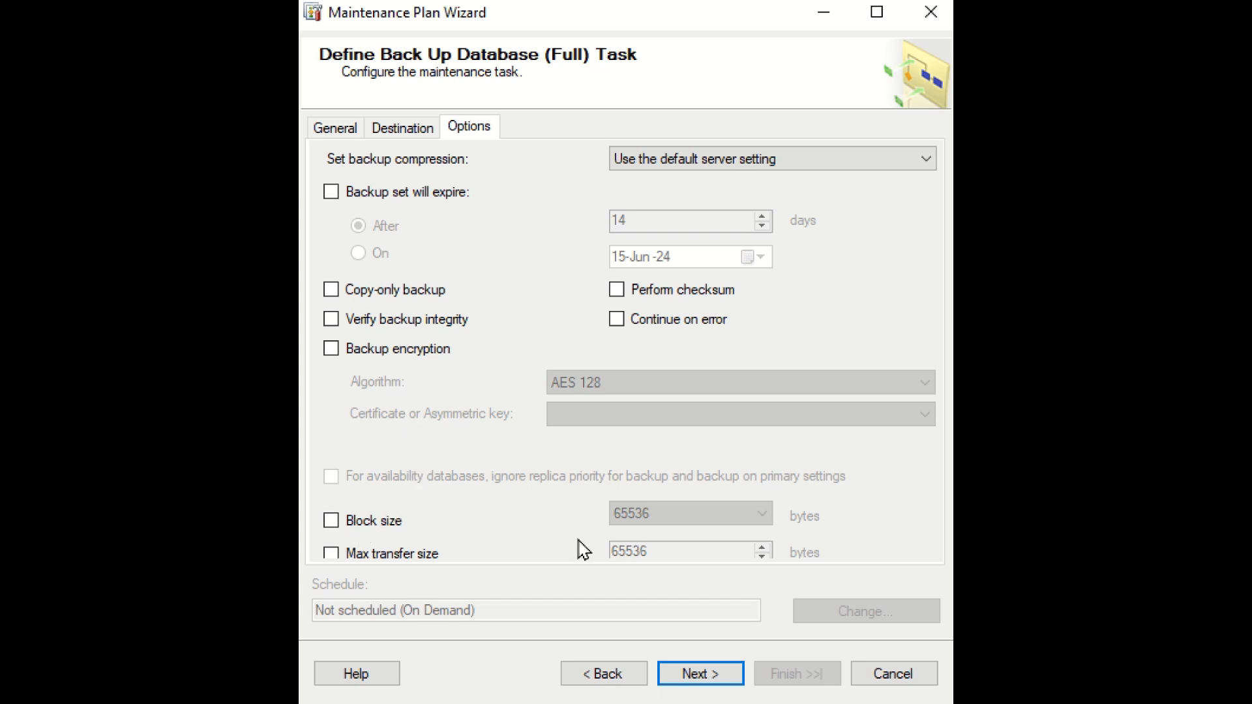
# Continue to the report options and keep the text file report, leaving the e-mail report off
pyautogui.click(720, 674)
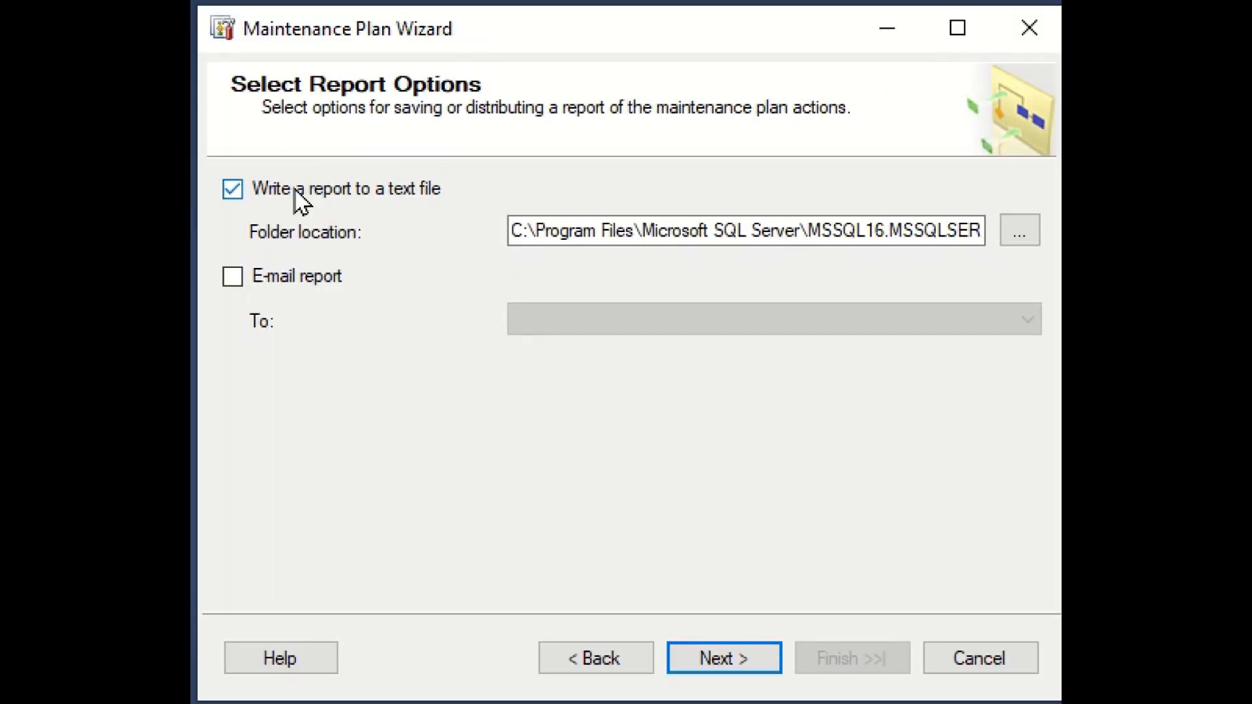
pyautogui.click(257, 285)
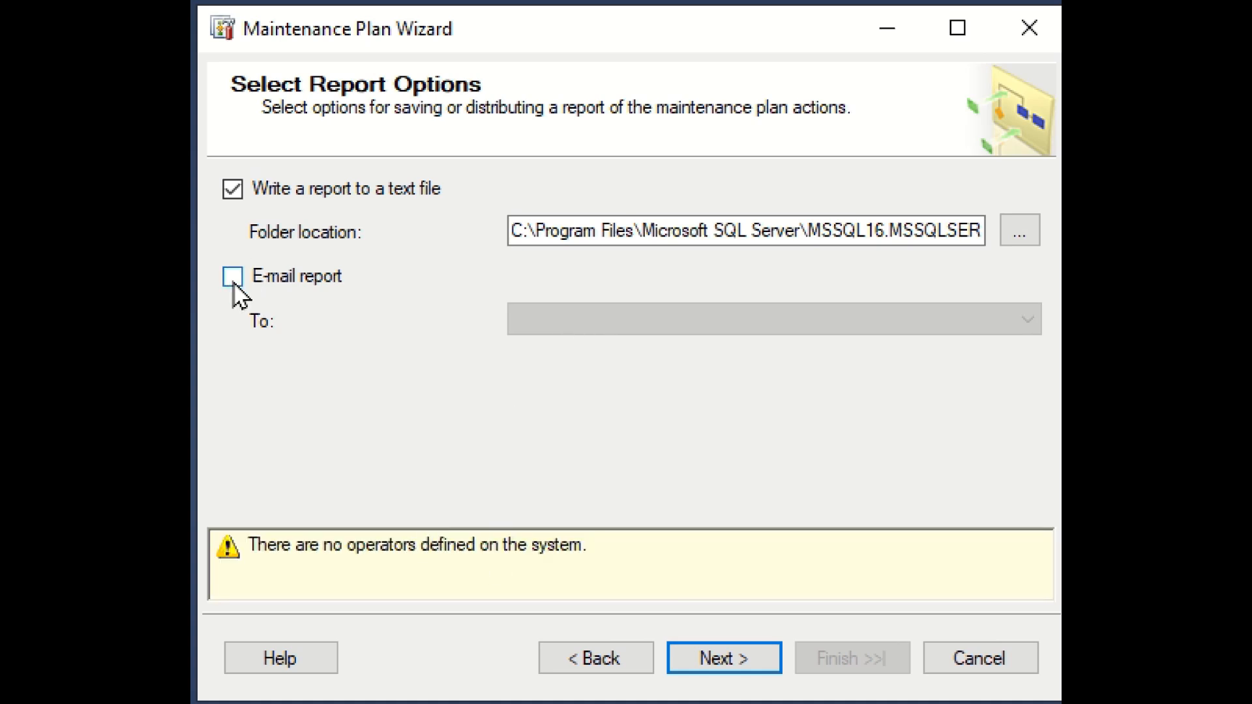
pyautogui.click(718, 657)
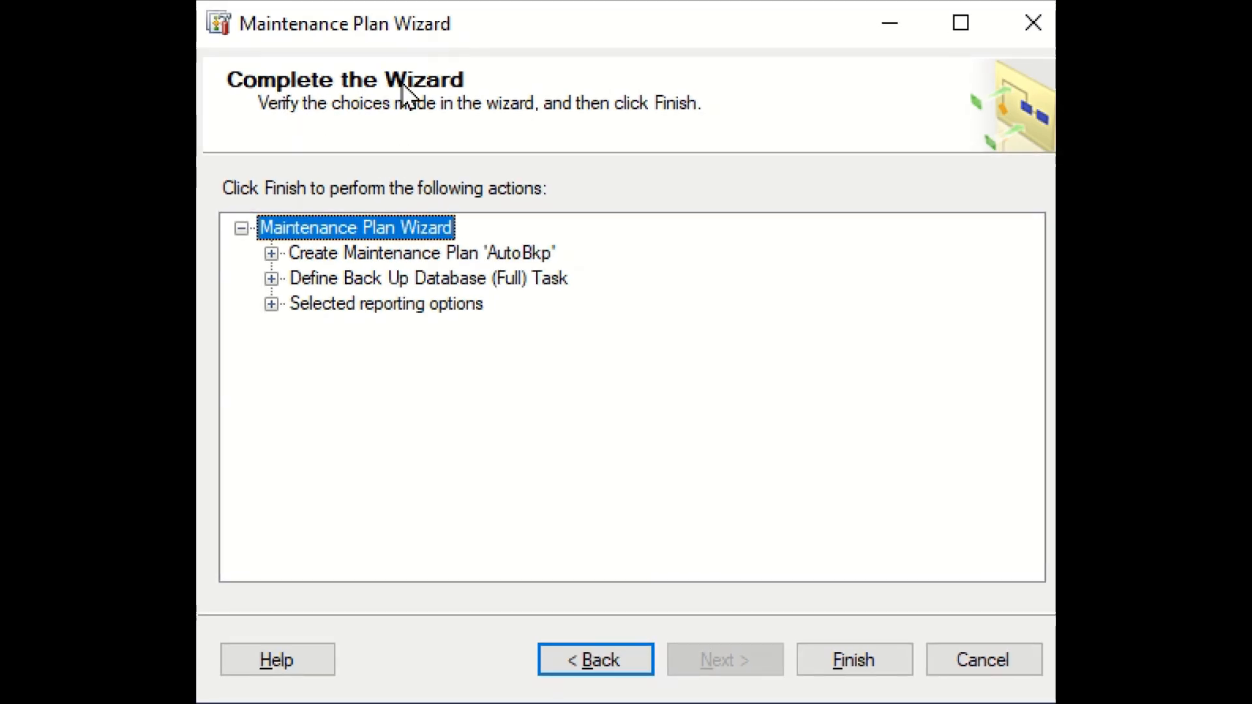
# Review the plan, backup task and reporting details in the summary, create the AutoBkp plan and close the wizard
pyautogui.click(272, 254)
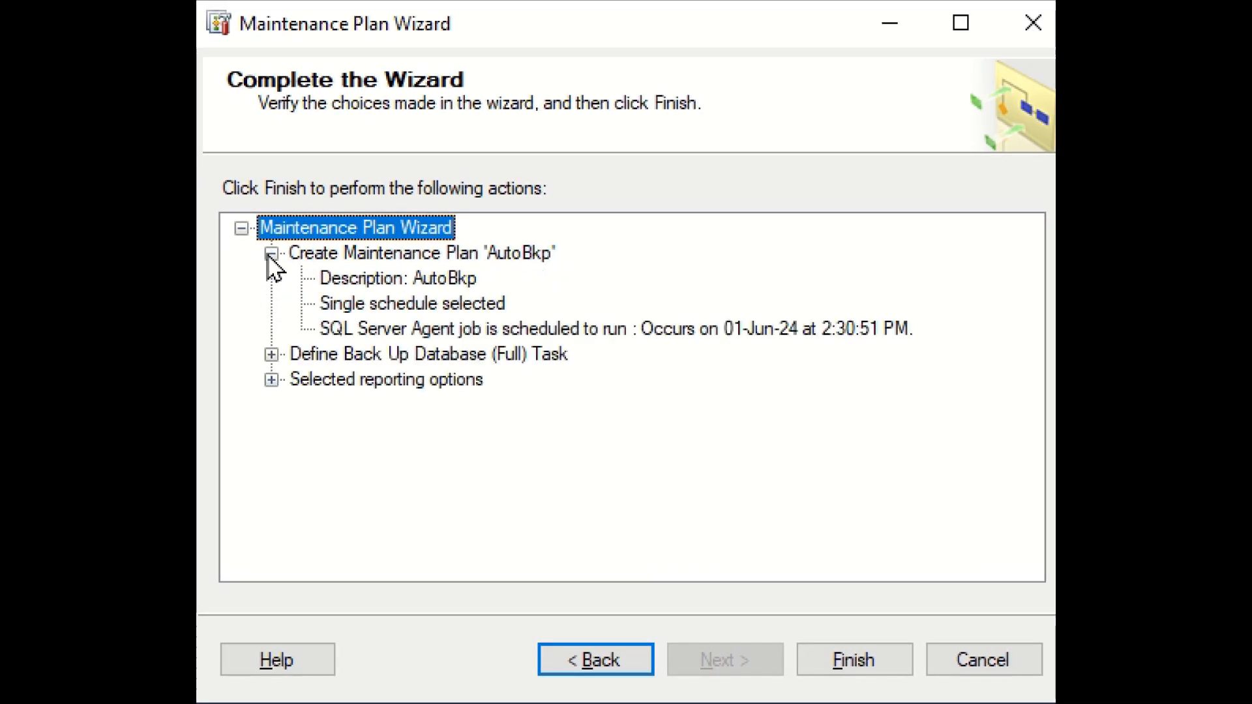
pyautogui.click(271, 355)
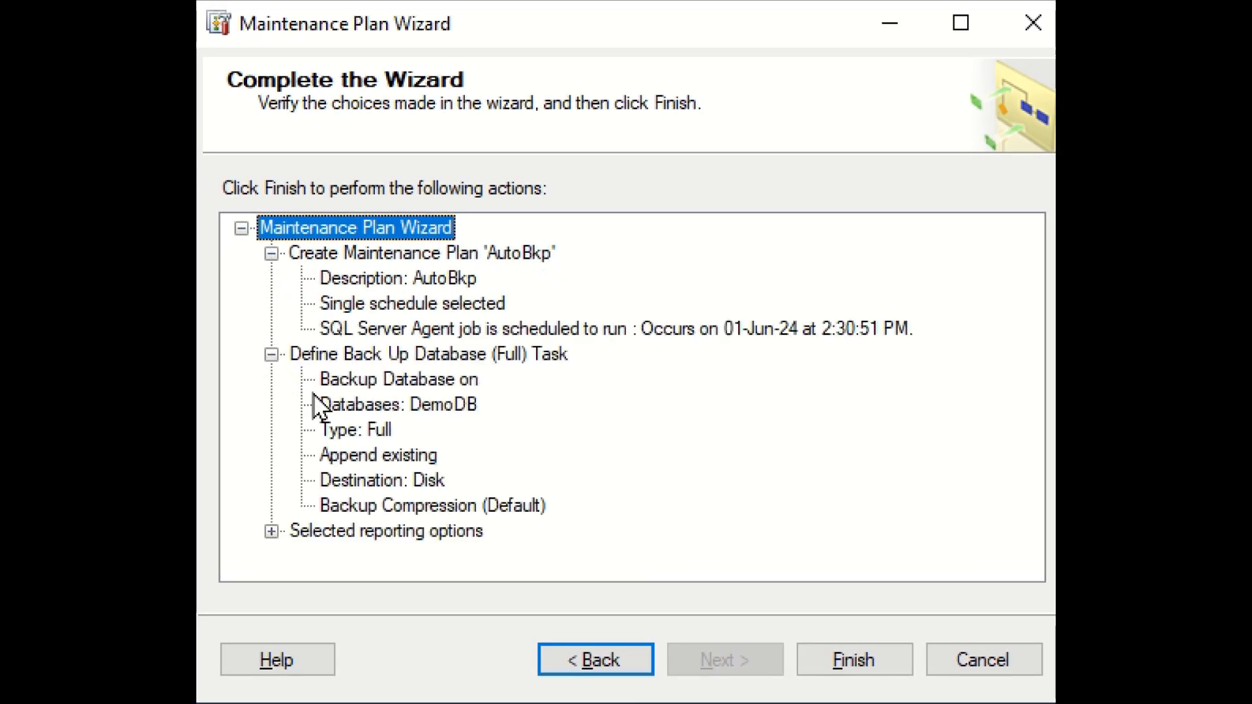
pyautogui.click(271, 532)
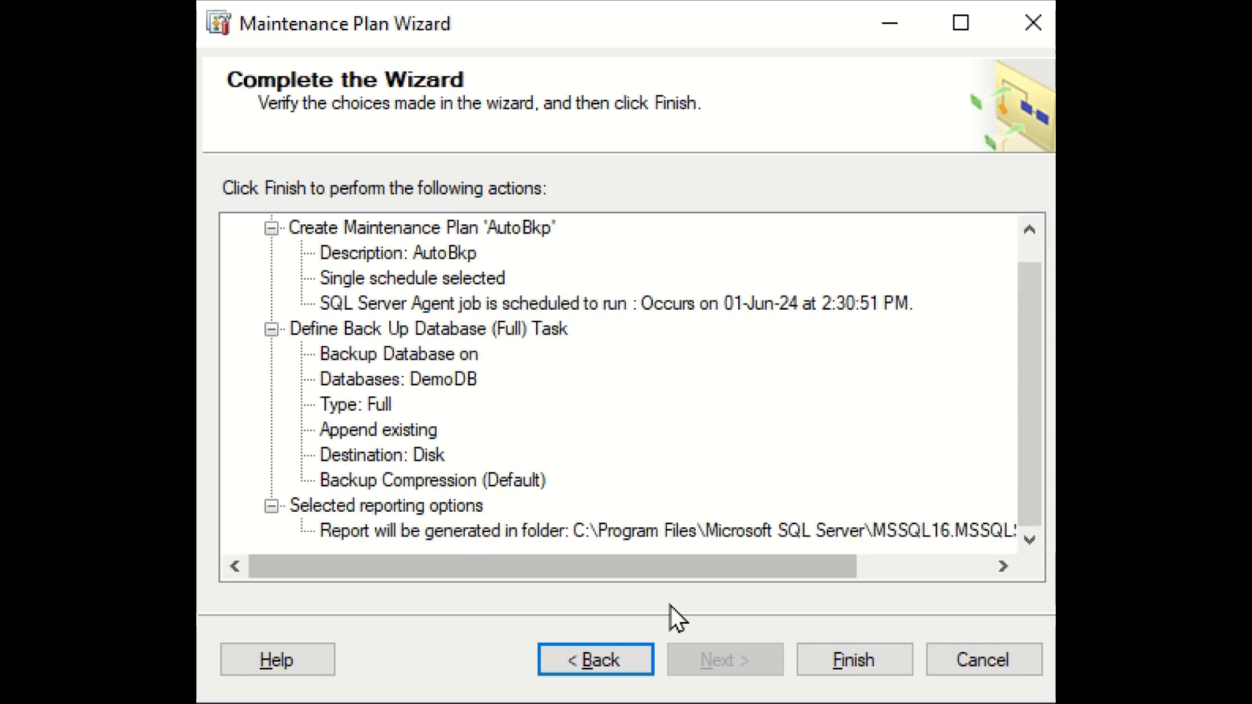
pyautogui.click(871, 663)
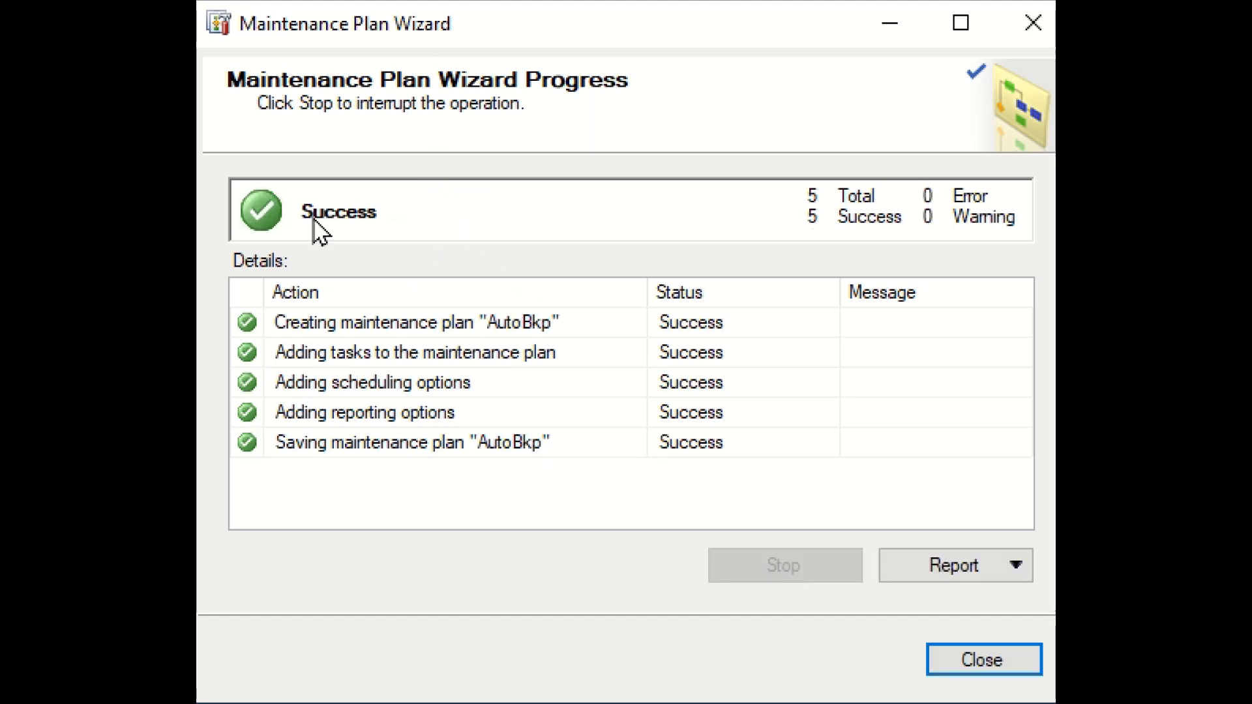
pyautogui.click(992, 646)
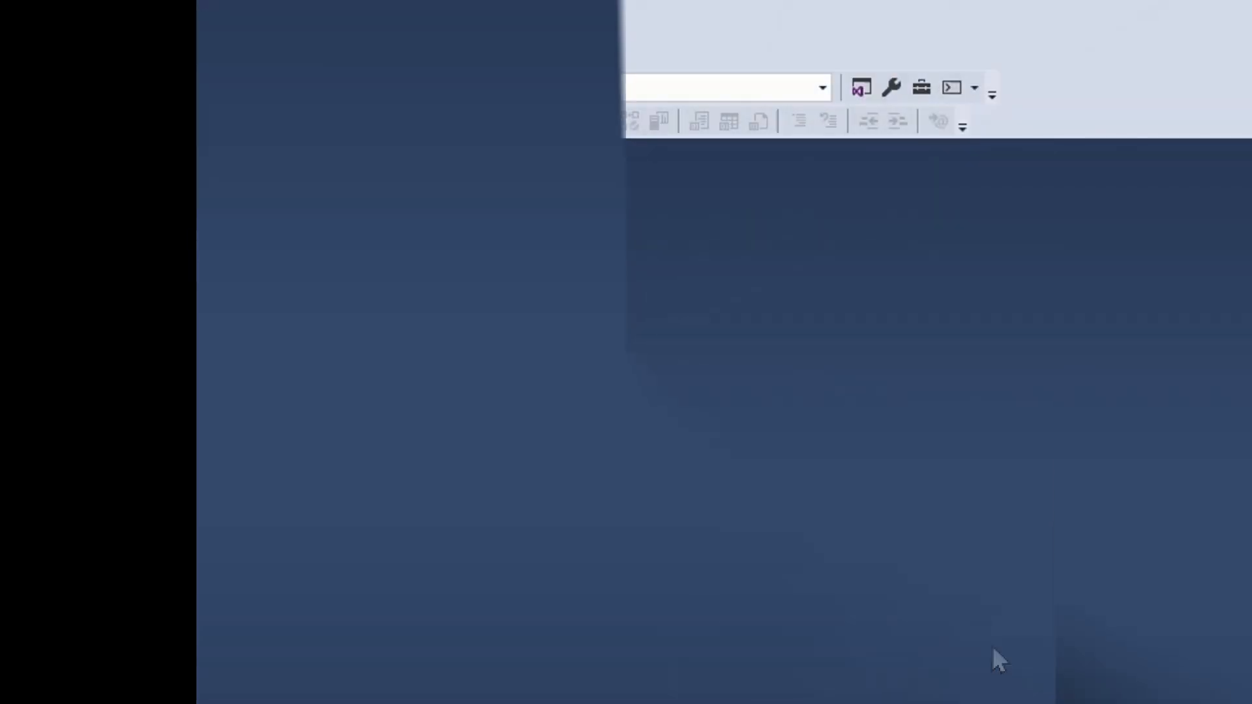
# Refresh Object Explorer, expand Maintenance Plans, and switch to File Explorer to check the DemoDB .bak file in the MSSQL Backup folder
pyautogui.click(231, 195)
pyautogui.click(77, 494)
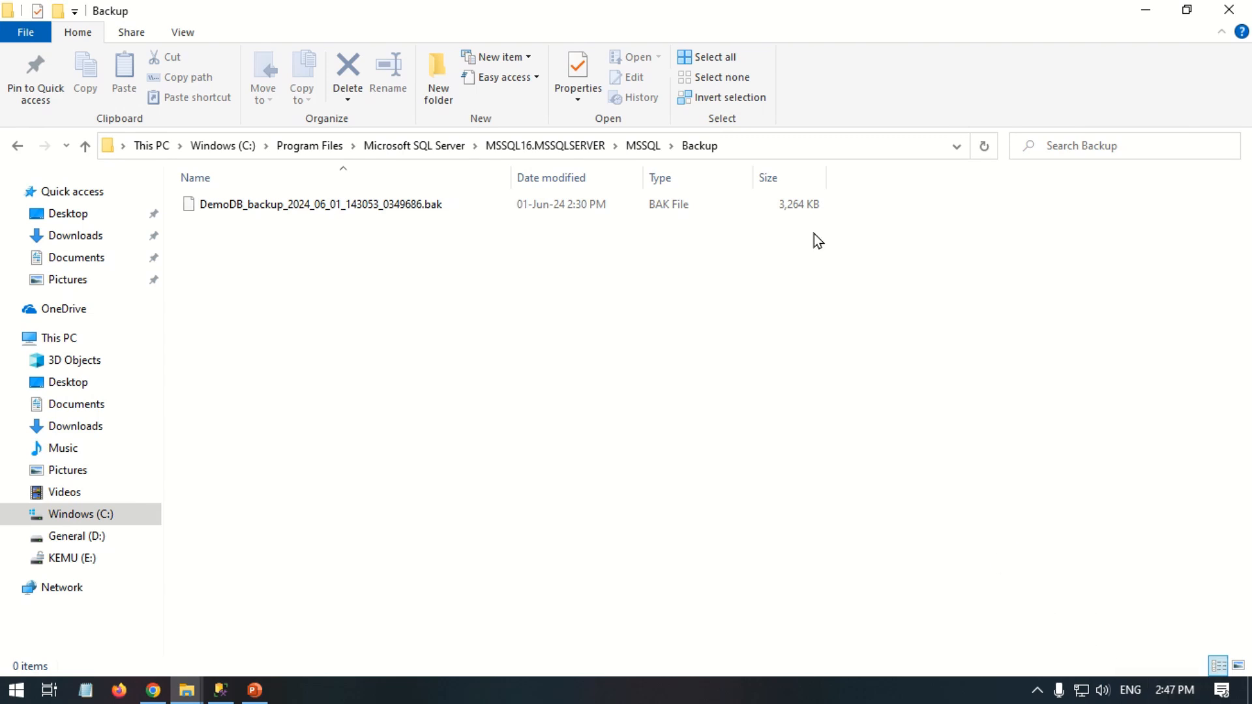
pyautogui.click(780, 150)
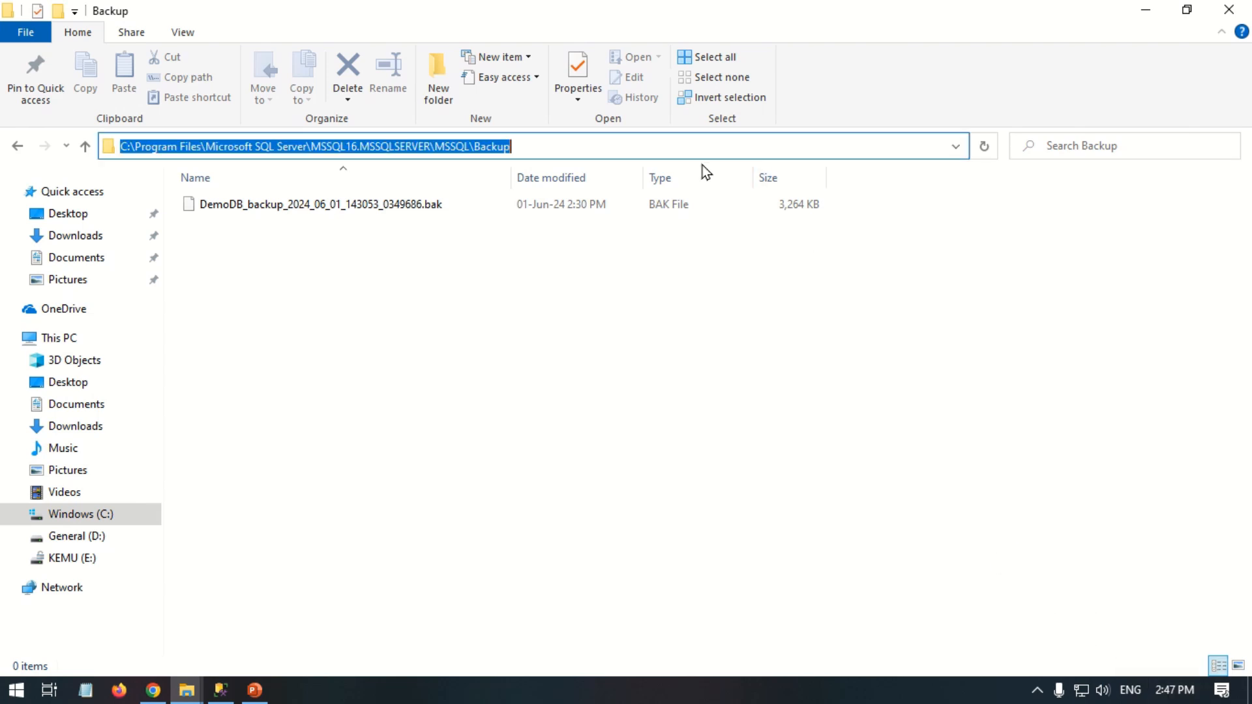
pyautogui.click(375, 215)
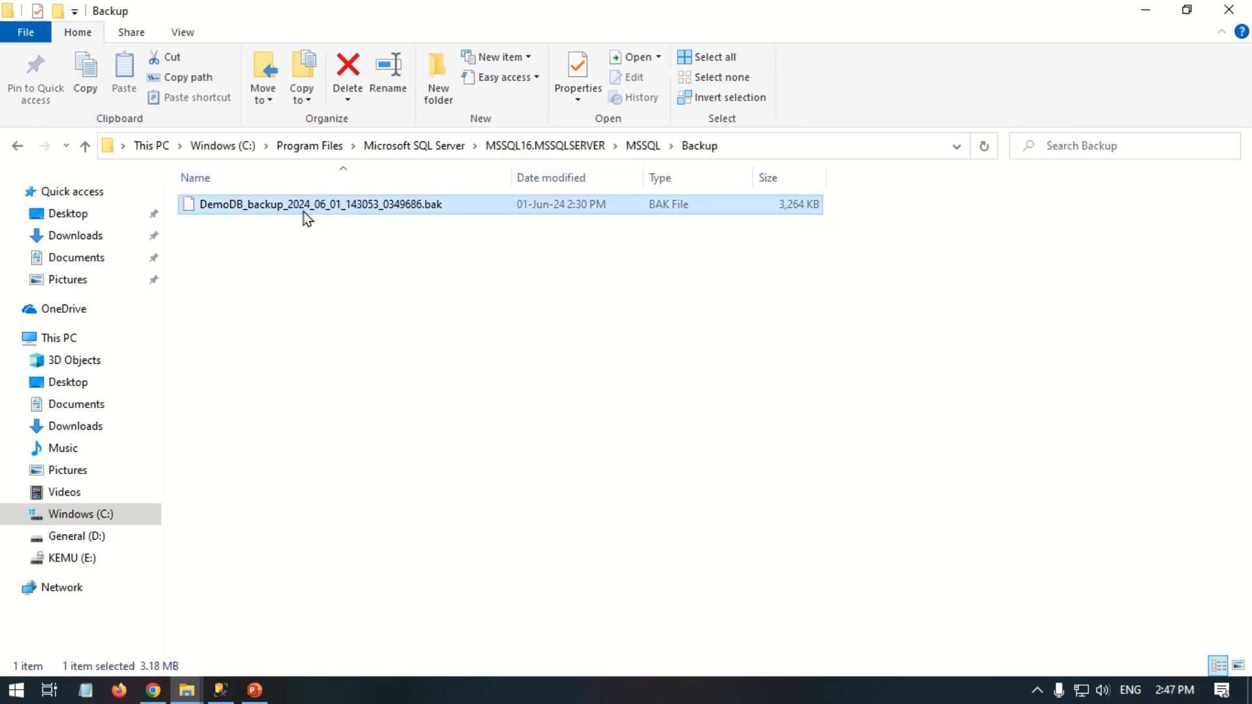